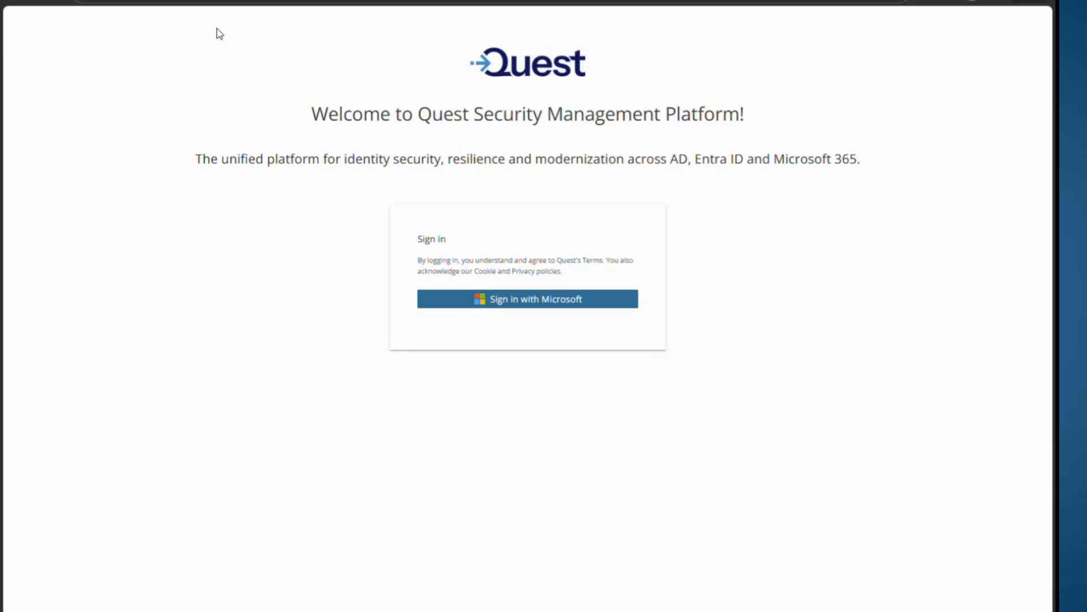
Sign in to the platform through Microsoft with the administrator account and its password
click(422, 298)
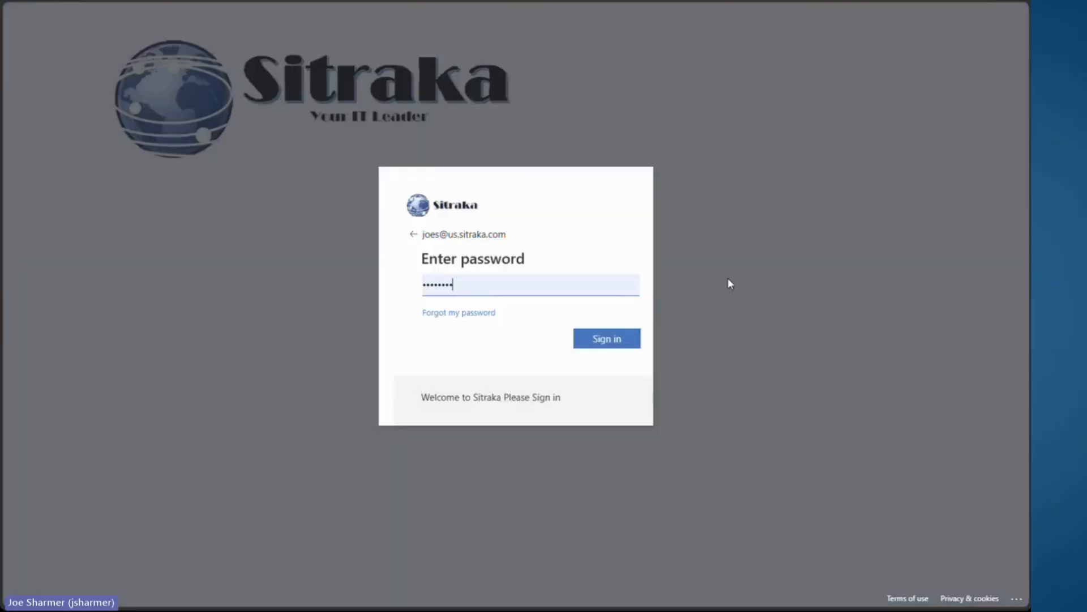
click(606, 338)
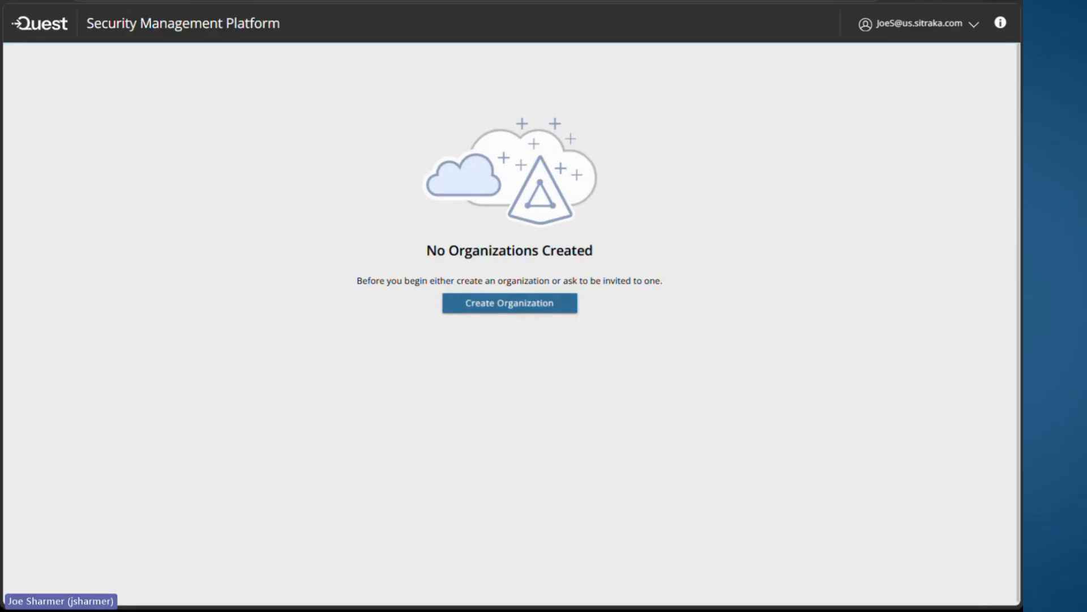
Create an organization named "Sitraka to Titancorp" with the deployment region set to US
click(507, 310)
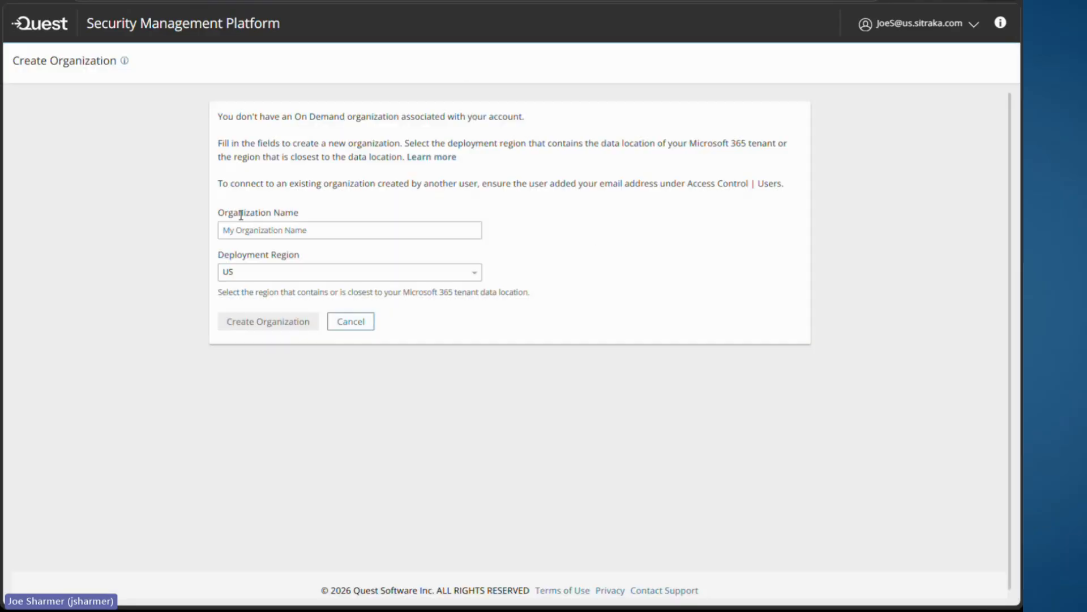
click(280, 229)
text(Sitraka to Titancorp)
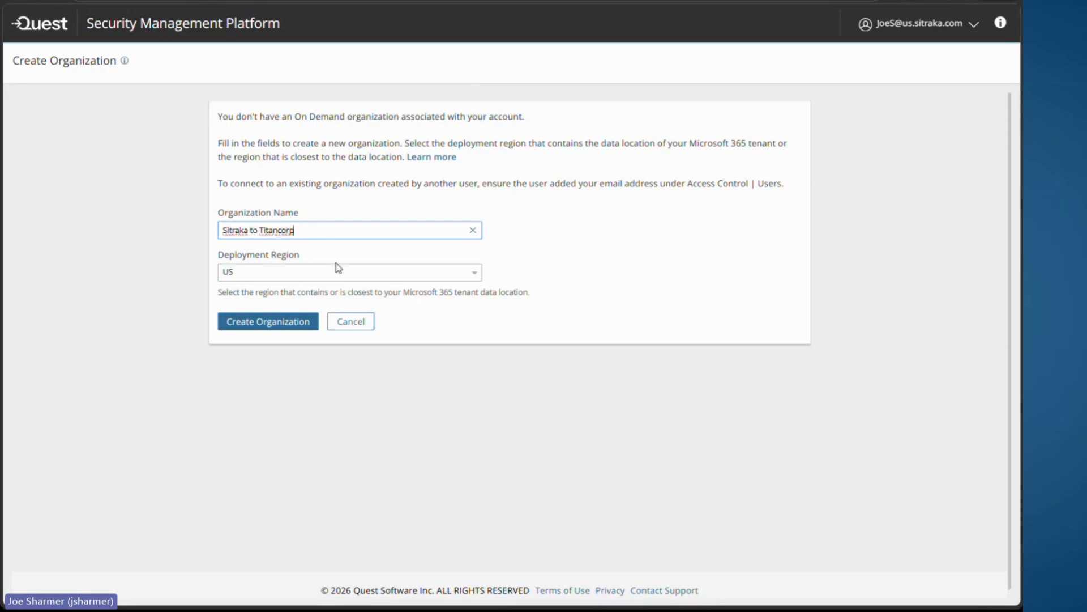
click(435, 273)
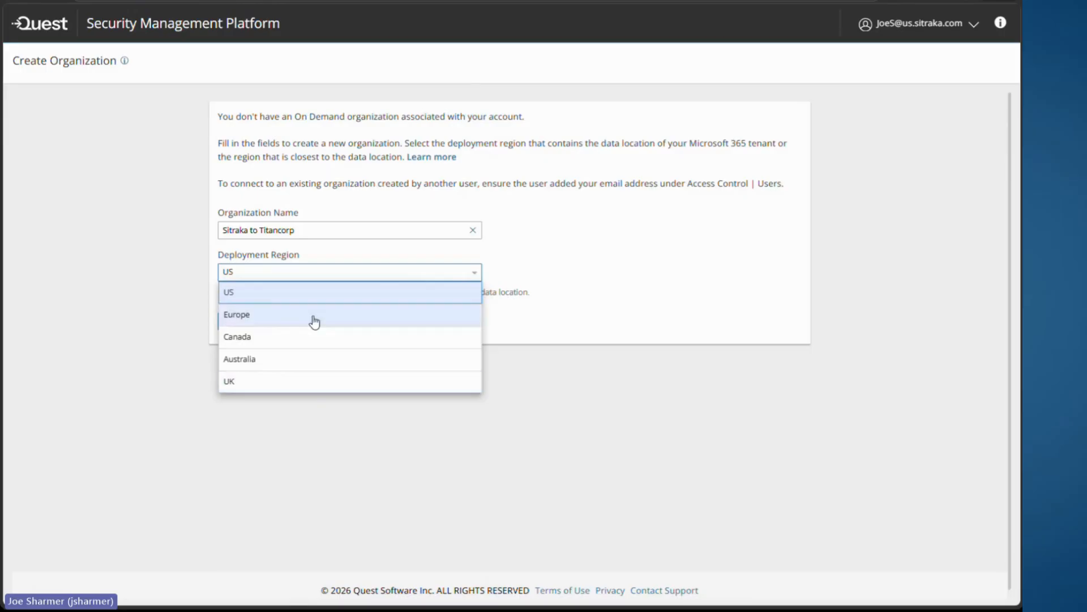
click(445, 291)
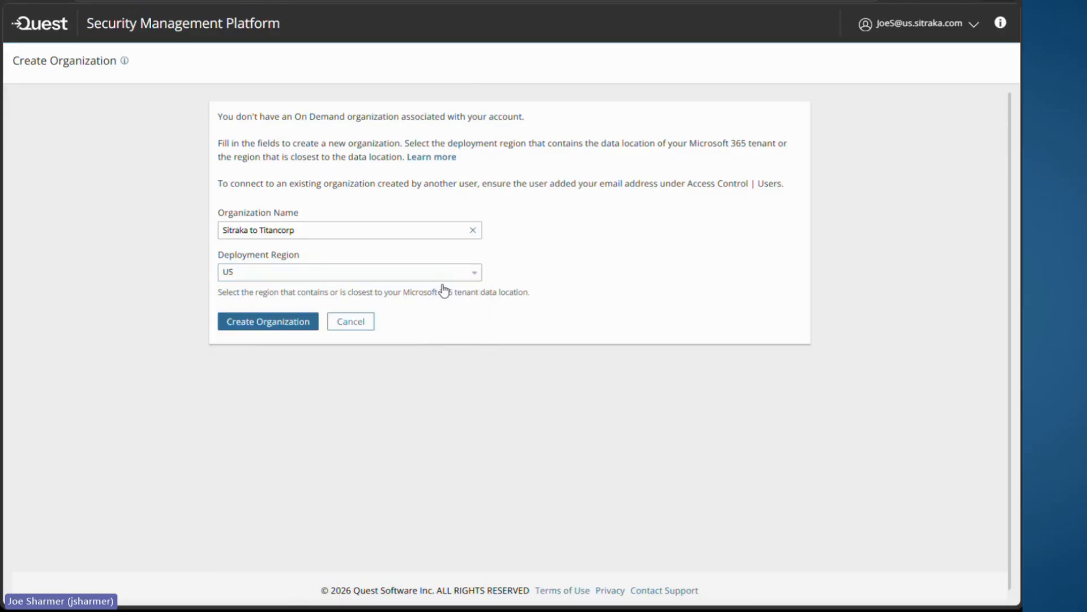
click(255, 325)
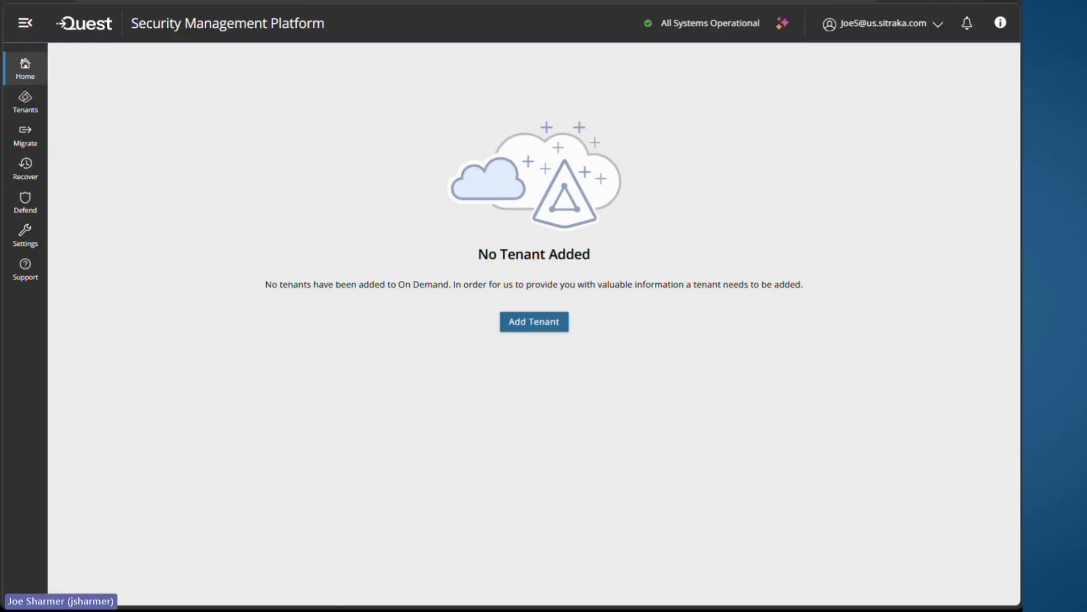
Add the Sitraka commercial or GCC tenant and accept the requested Quest - Core - Basic permissions
click(539, 325)
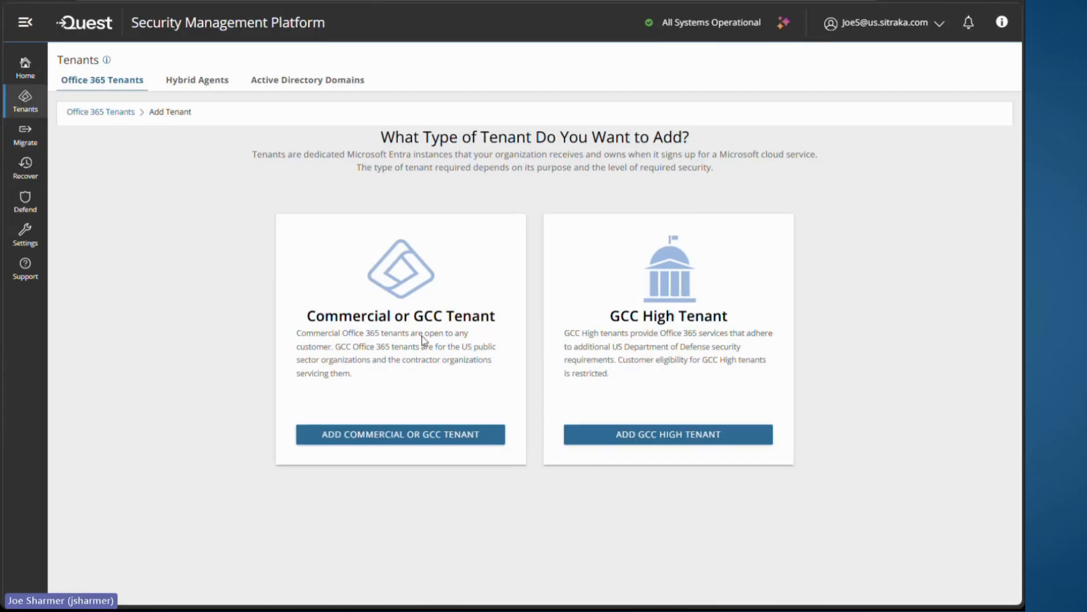
click(384, 440)
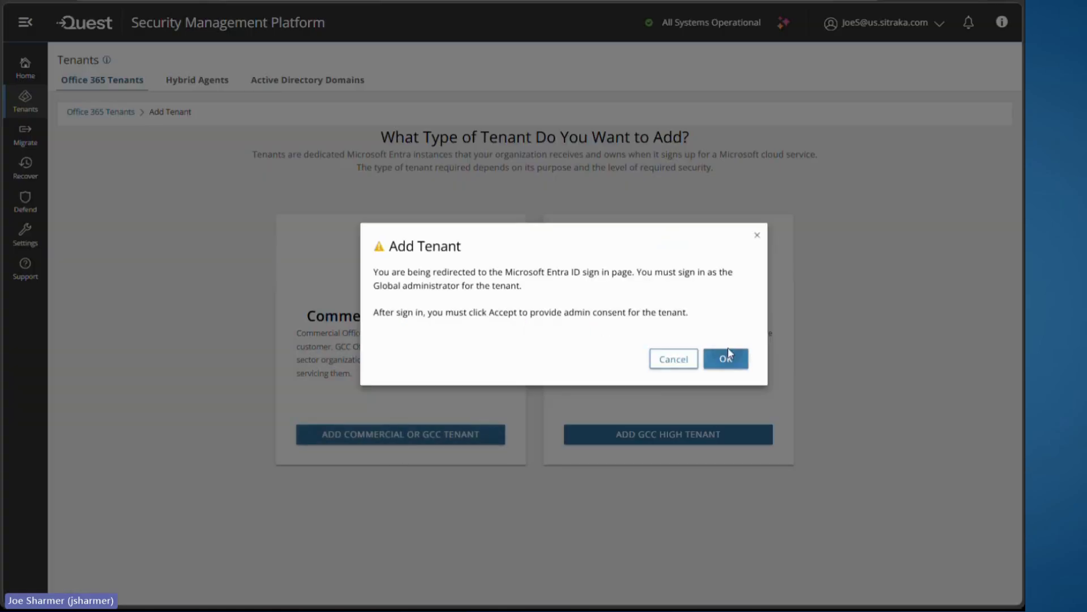
click(734, 360)
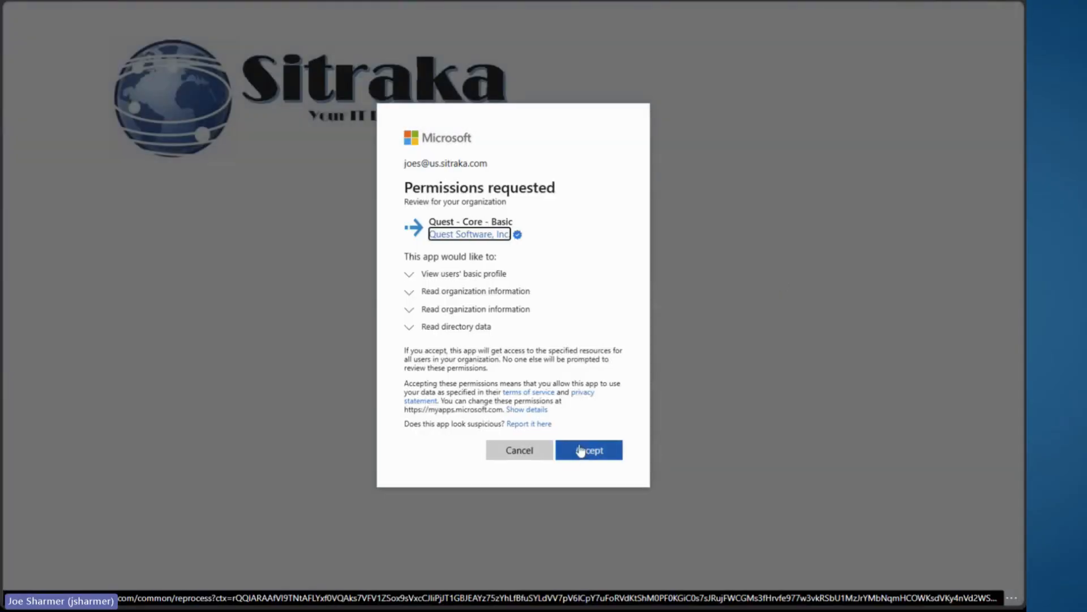
click(581, 450)
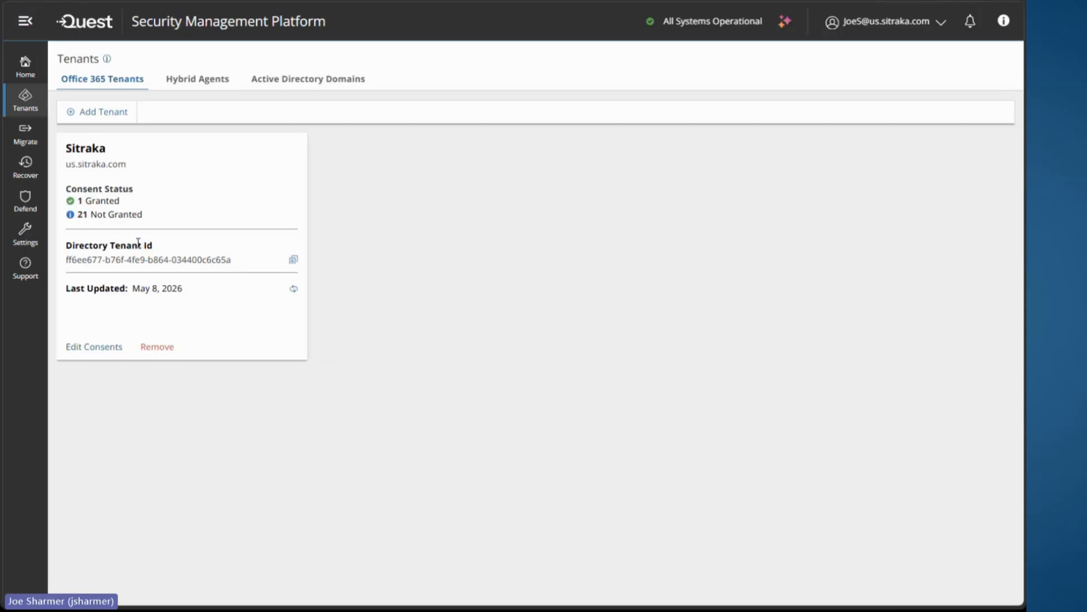
Edit the Sitraka tenant's consents and grant the Core Collectors consent using the signed-in administrator account
click(86, 348)
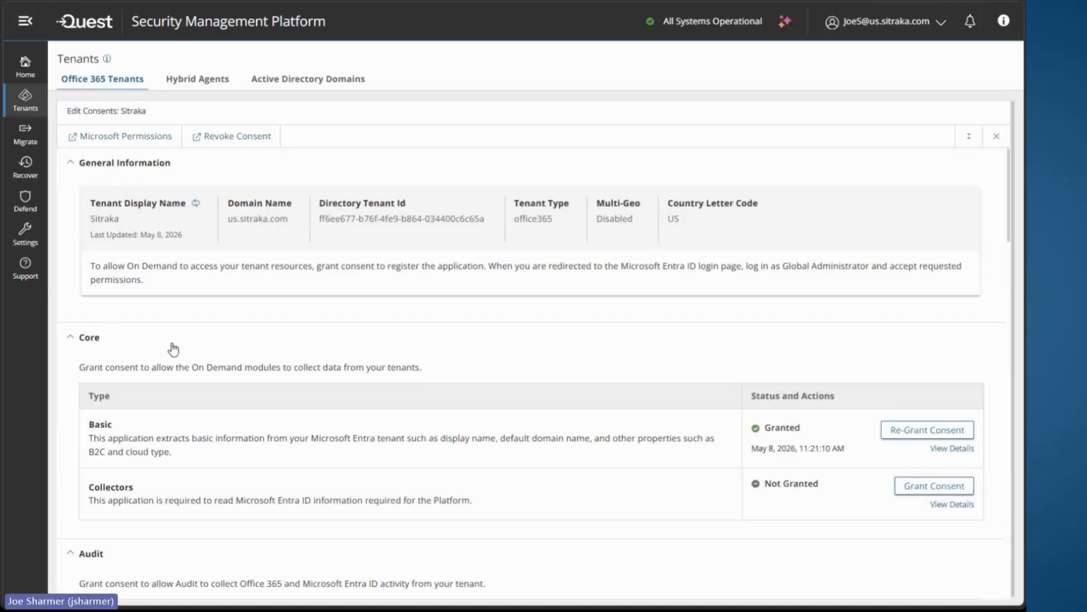
scroll(658, 325, down, 2)
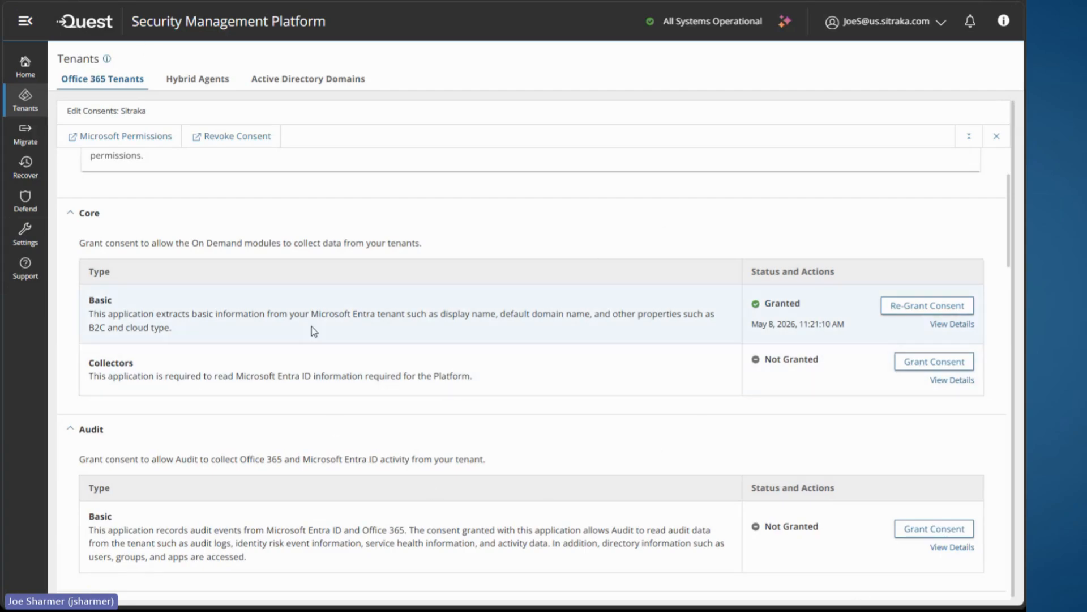
click(937, 361)
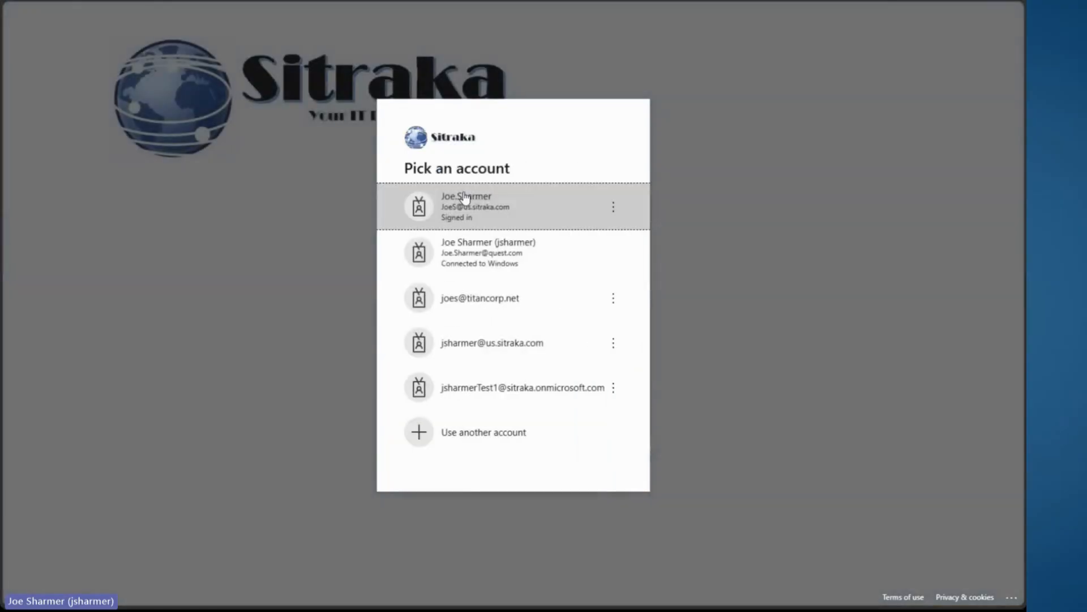
click(518, 215)
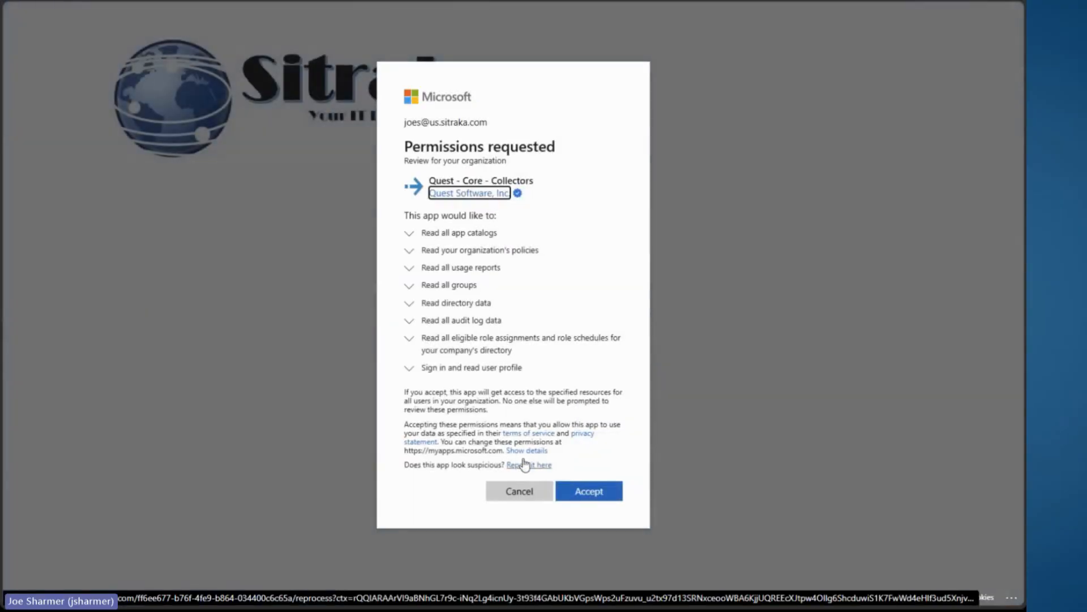
click(571, 482)
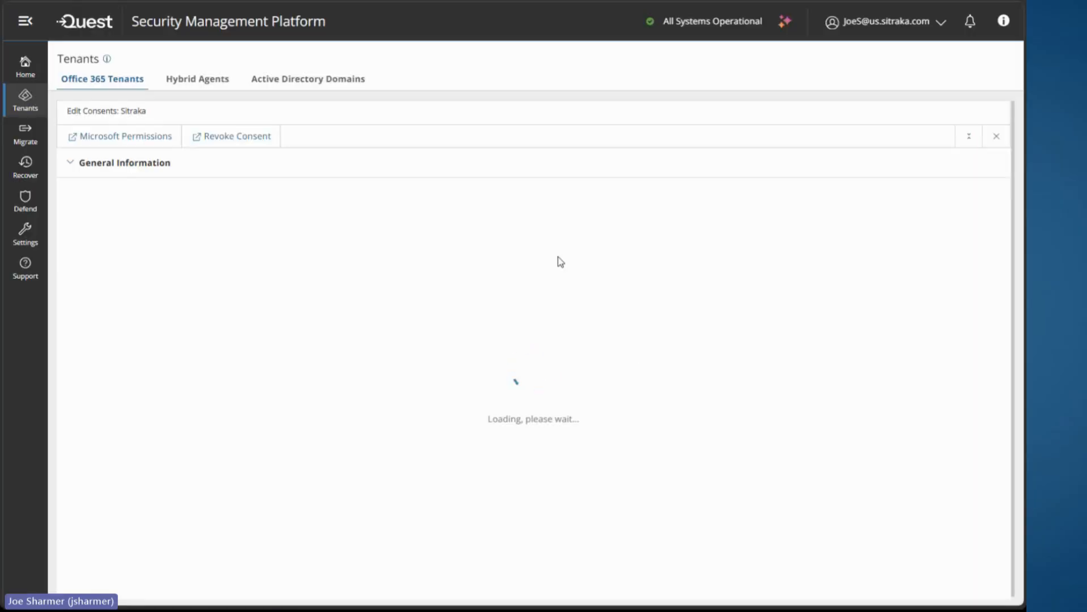
Grant the Migration Basic - Minimal consent for the Sitraka source tenant, accepting the permissions with the signed-in administrator account
scroll(493, 436, down, 6)
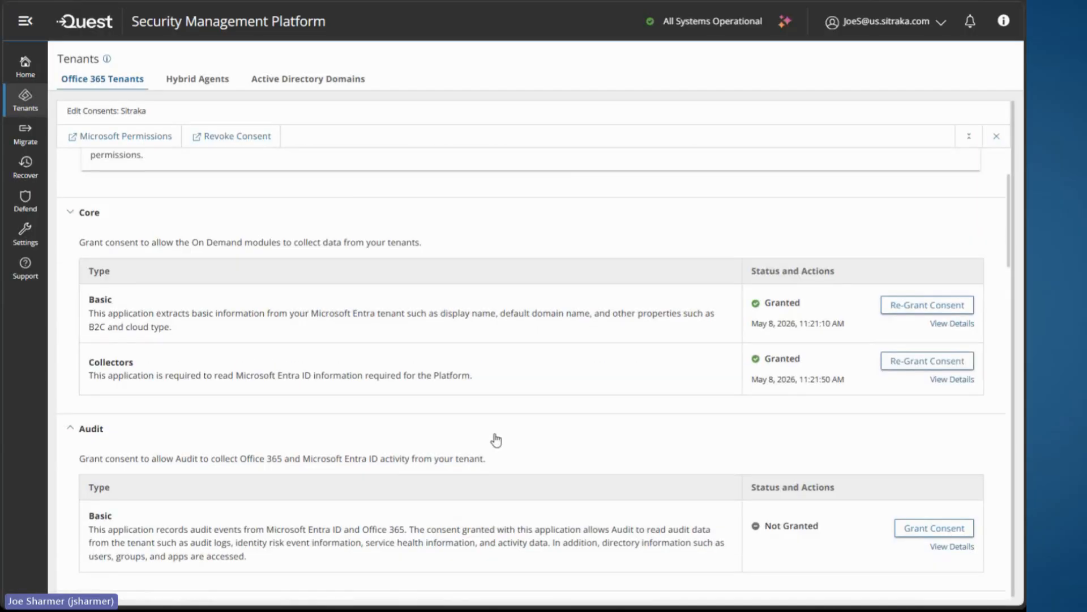
scroll(396, 391, up, 1)
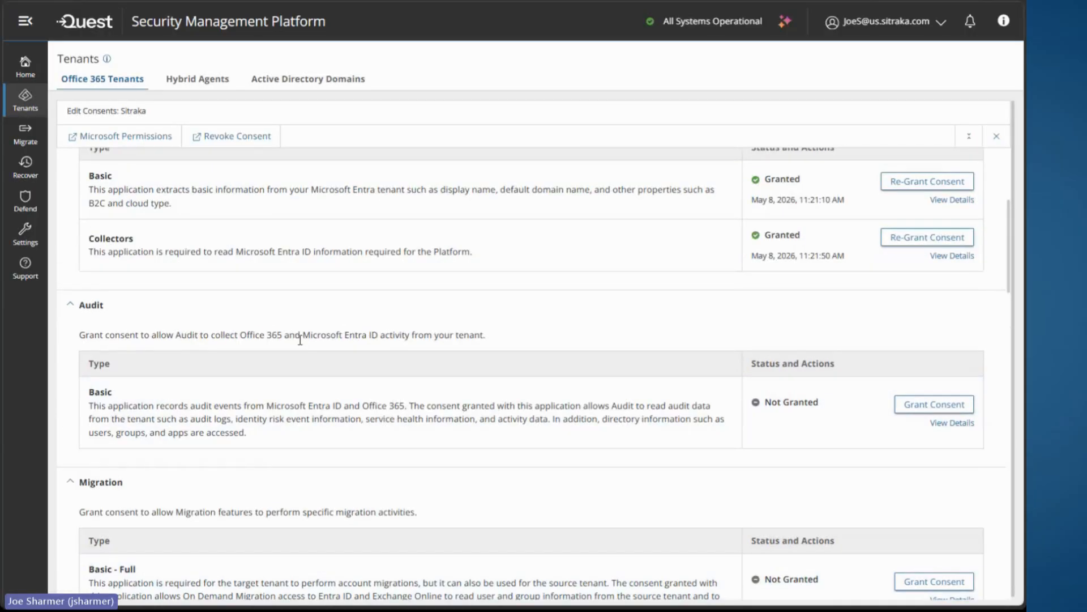
click(97, 189)
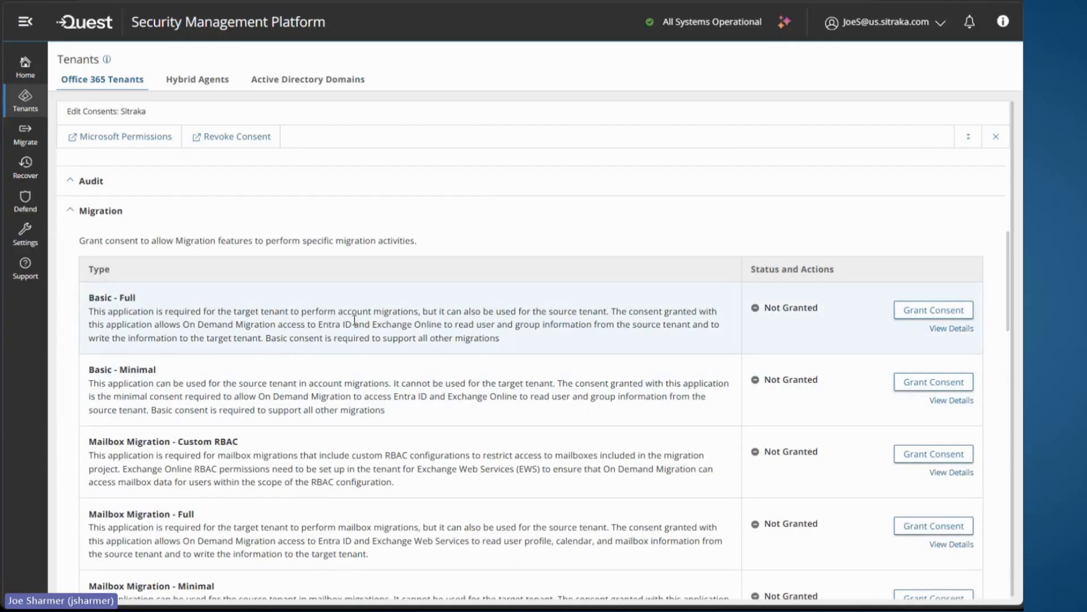
drag(227, 311, 302, 311)
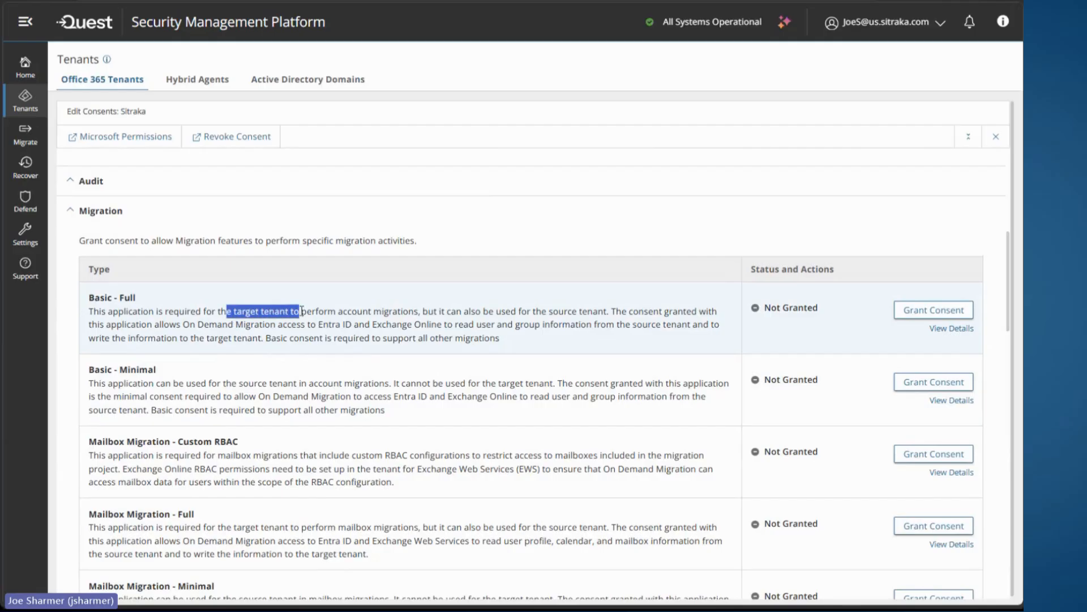
drag(238, 383, 313, 383)
click(311, 383)
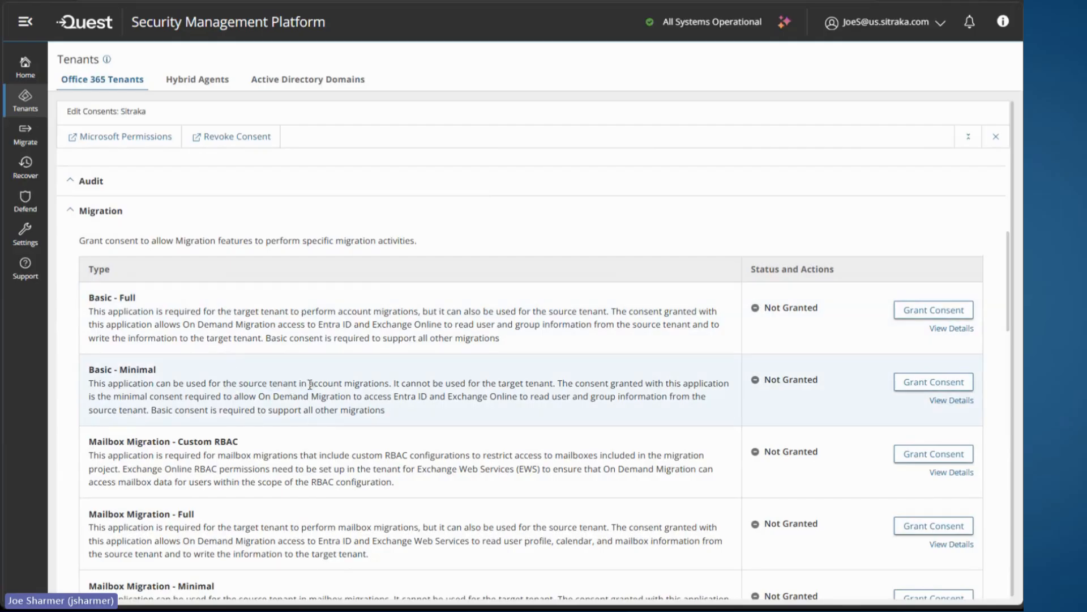
scroll(315, 437, down, 1)
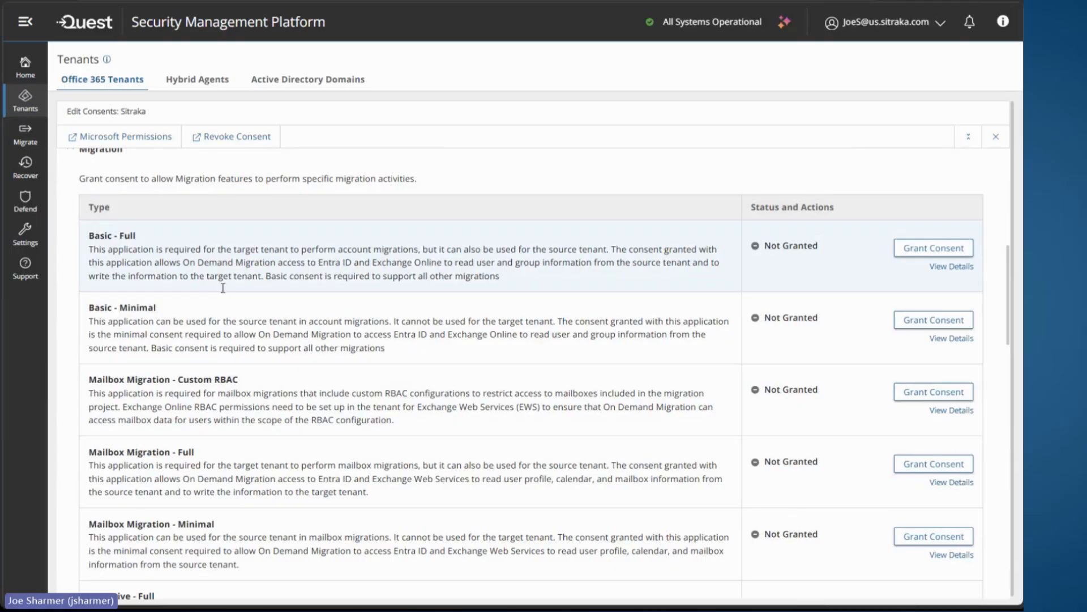
drag(323, 348, 331, 348)
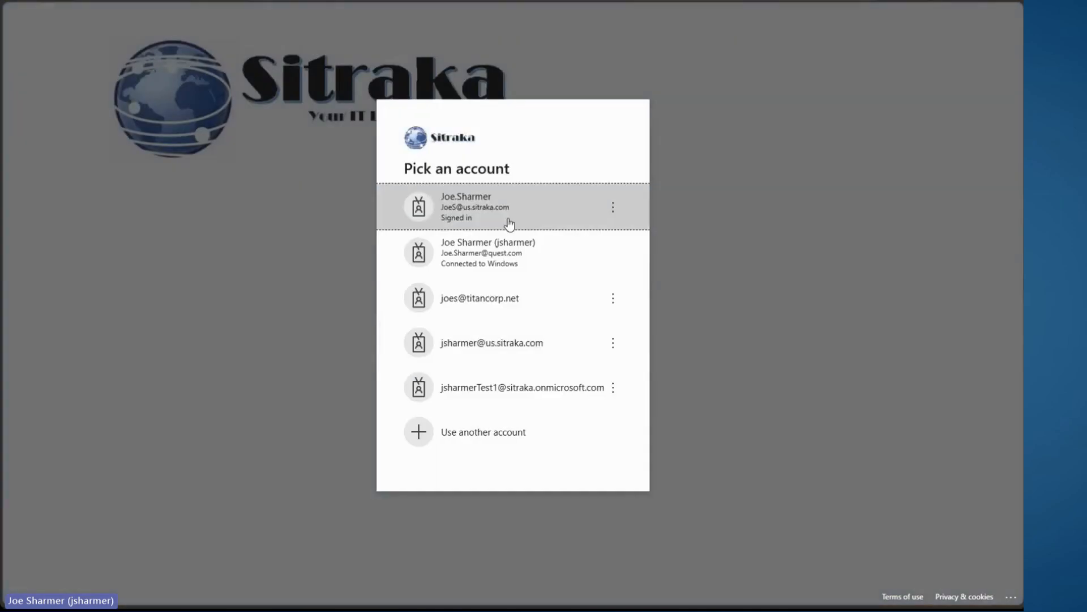
click(509, 226)
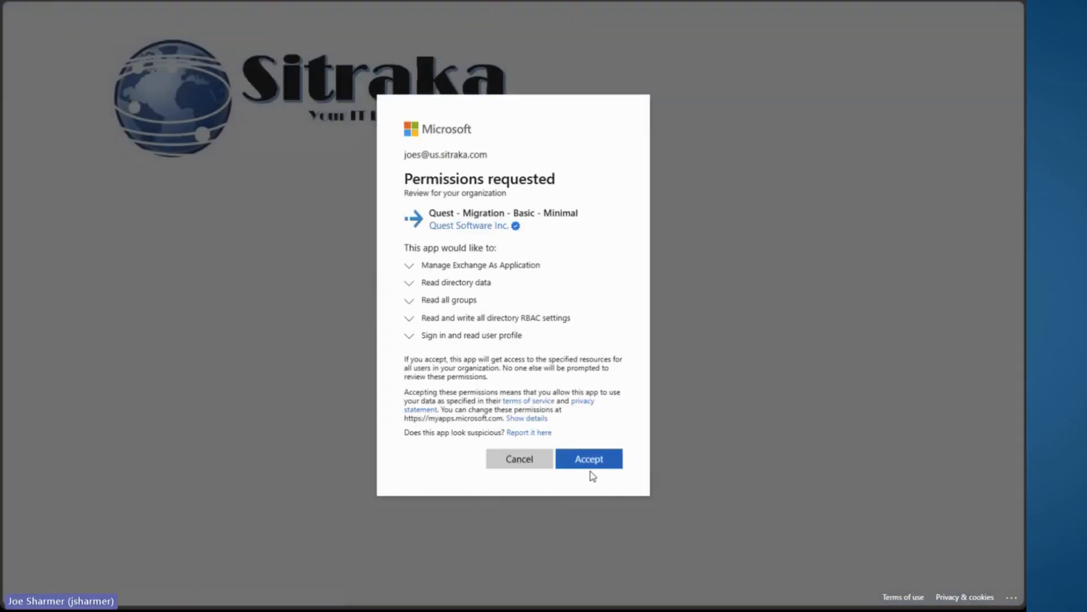
click(586, 460)
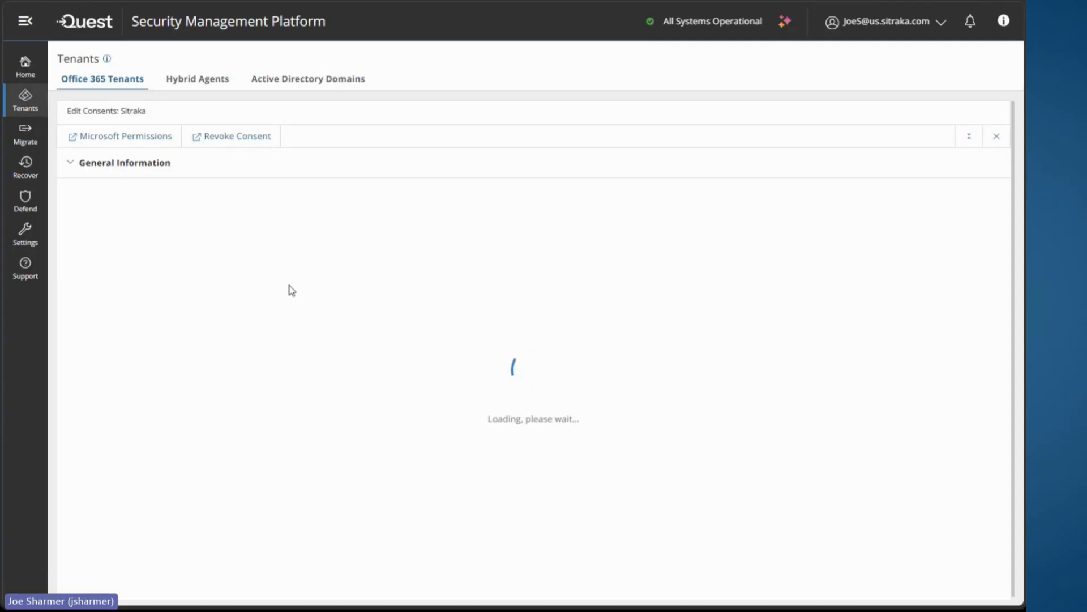
Grant the Mailbox Migration - Minimal consent for the Sitraka source tenant and review the status of the Migration consents
scroll(352, 319, down, 6)
scroll(355, 327, down, 5)
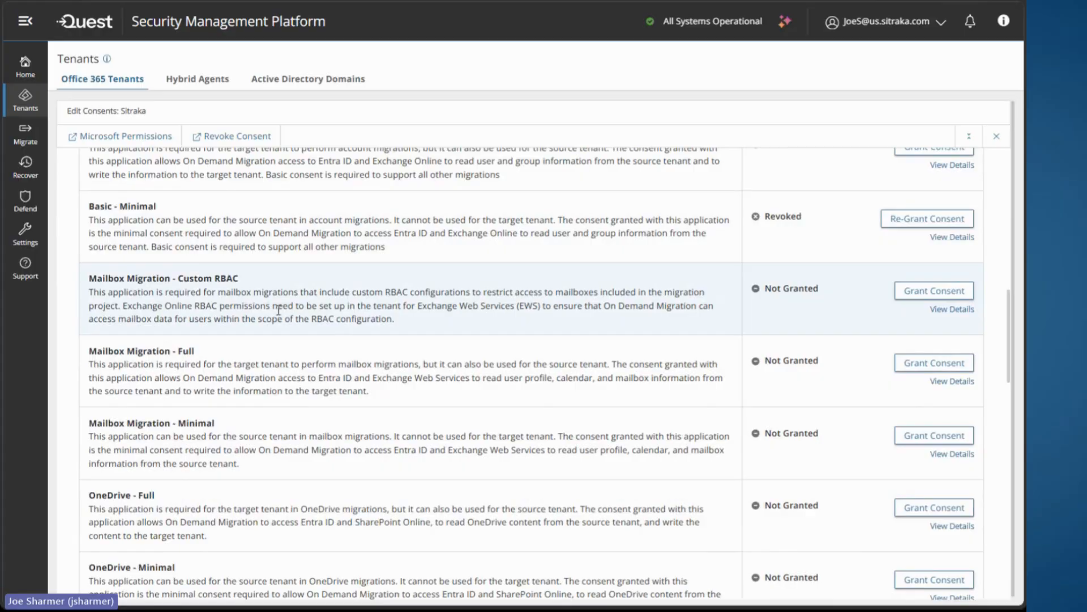
scroll(276, 381, down, 1)
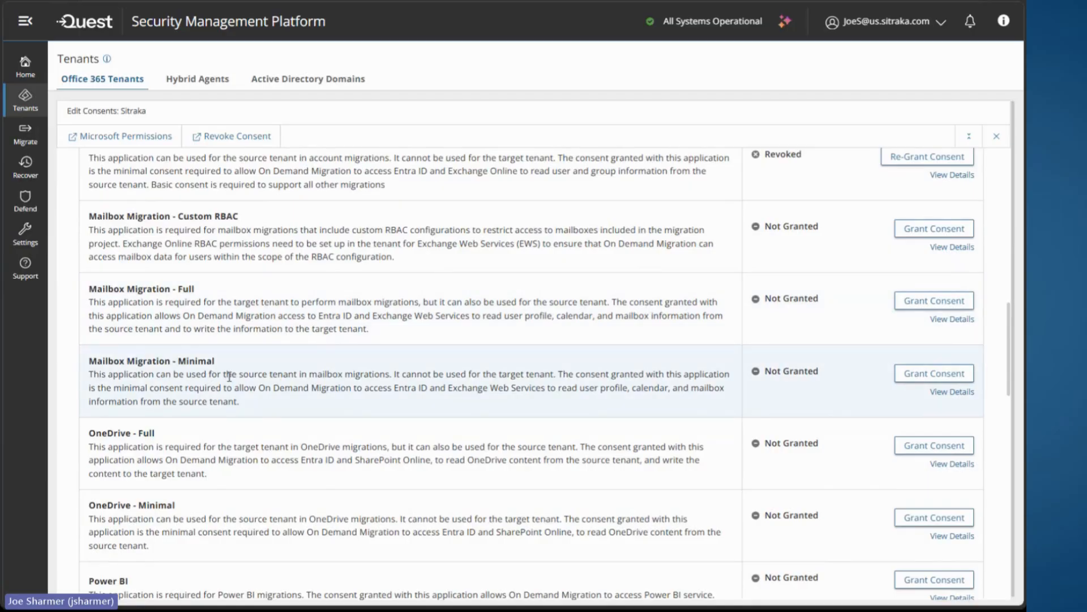
drag(218, 379, 278, 371)
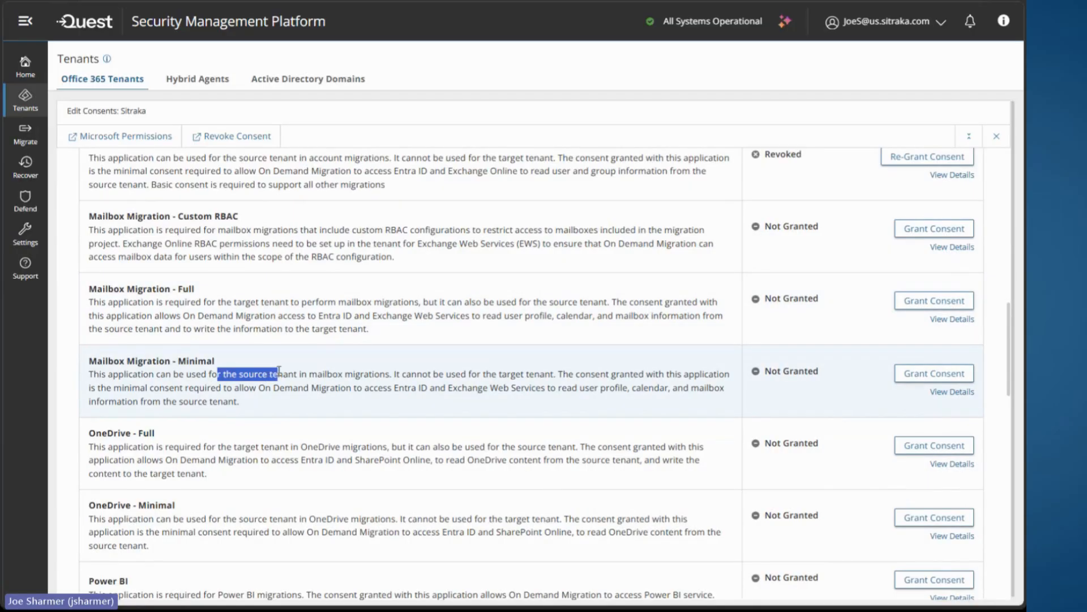
click(919, 374)
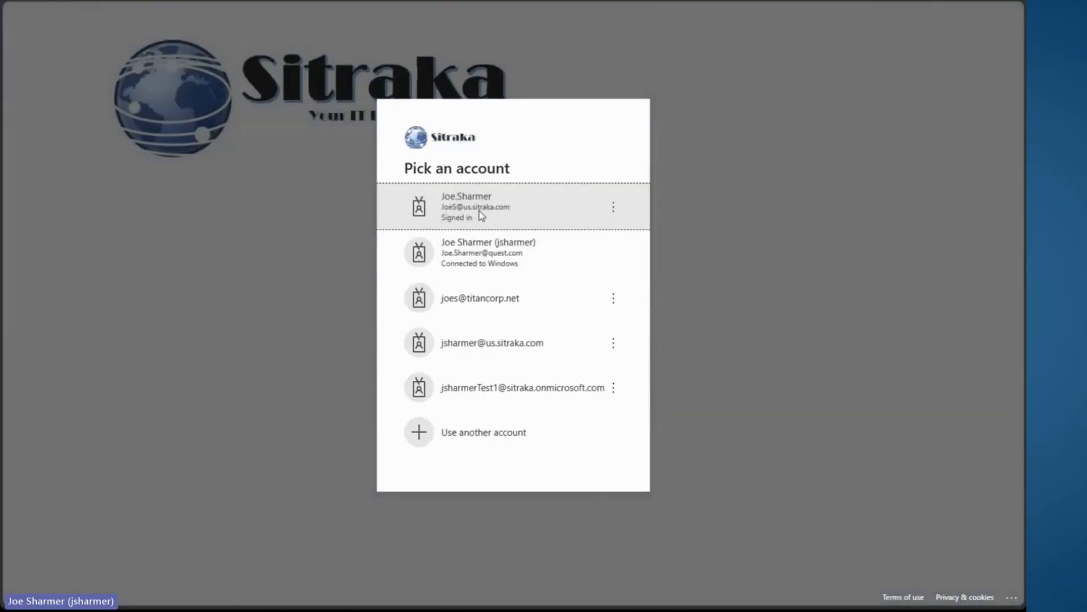
click(480, 214)
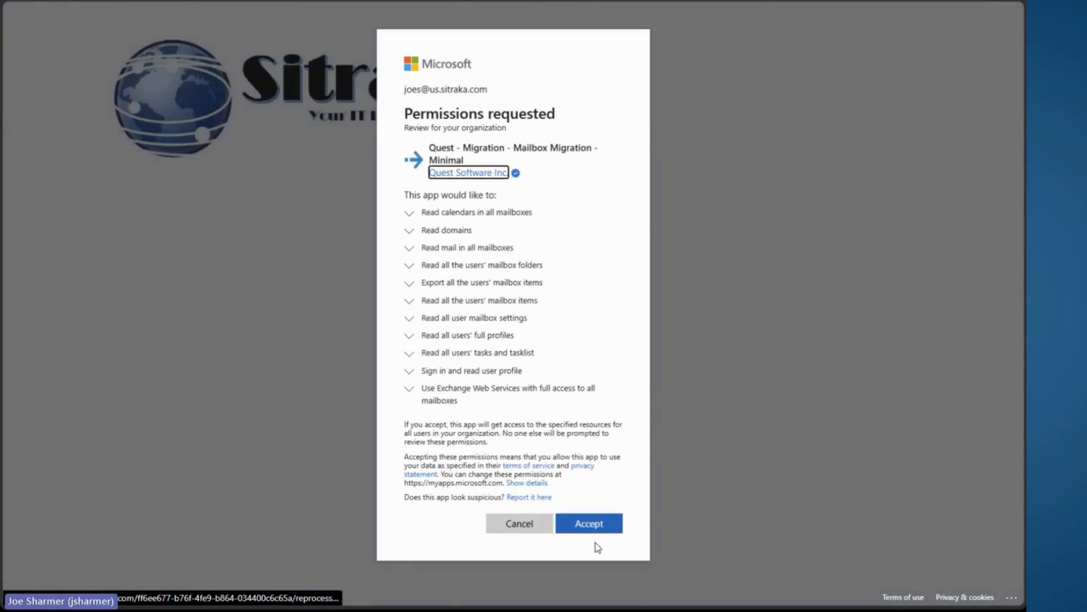
click(590, 522)
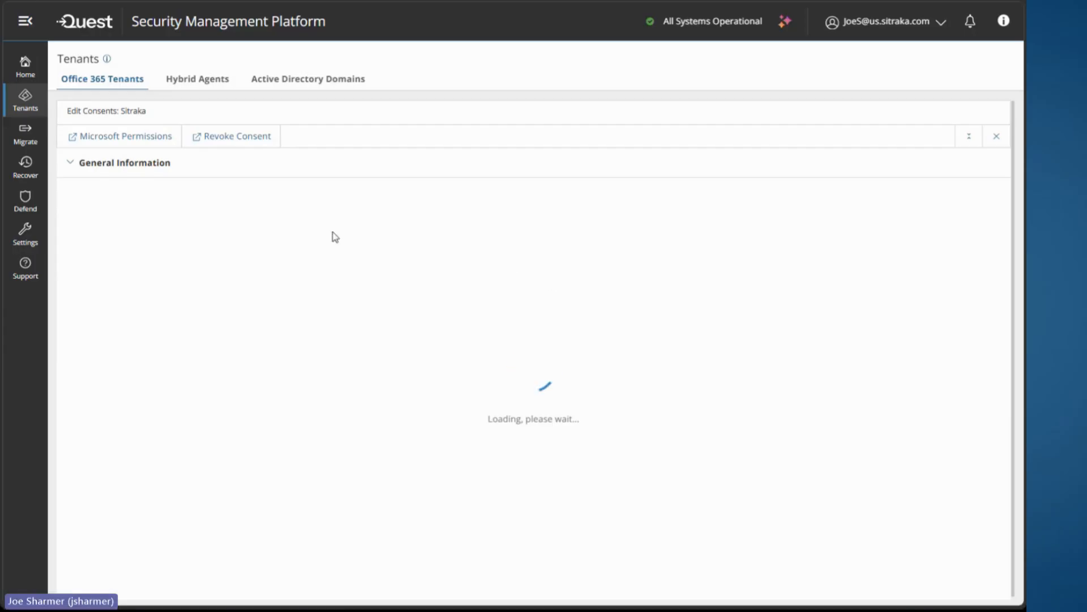
scroll(339, 396, down, 1)
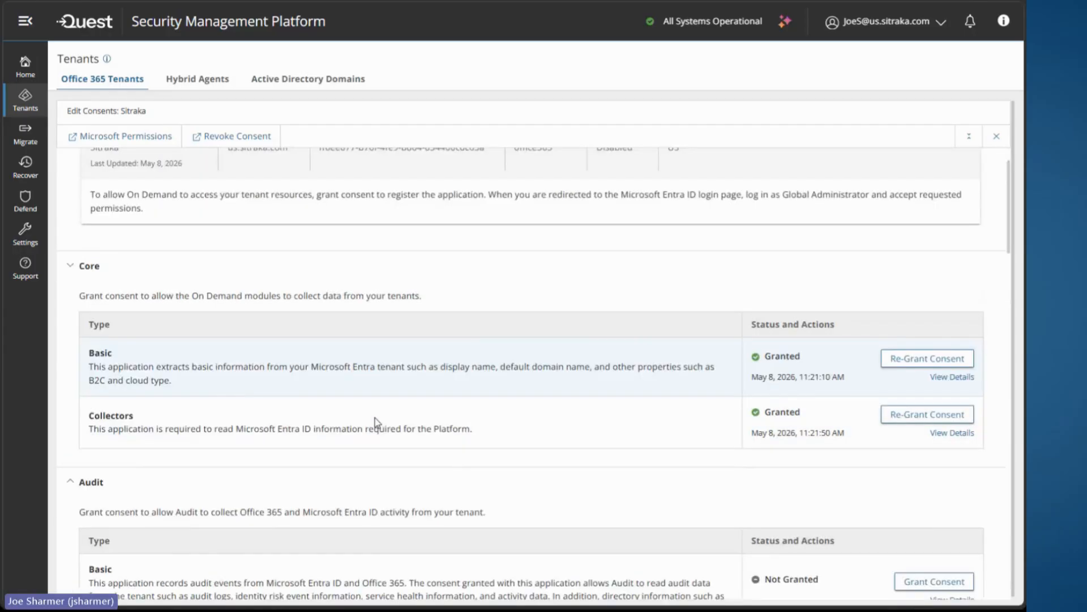
scroll(375, 421, down, 1)
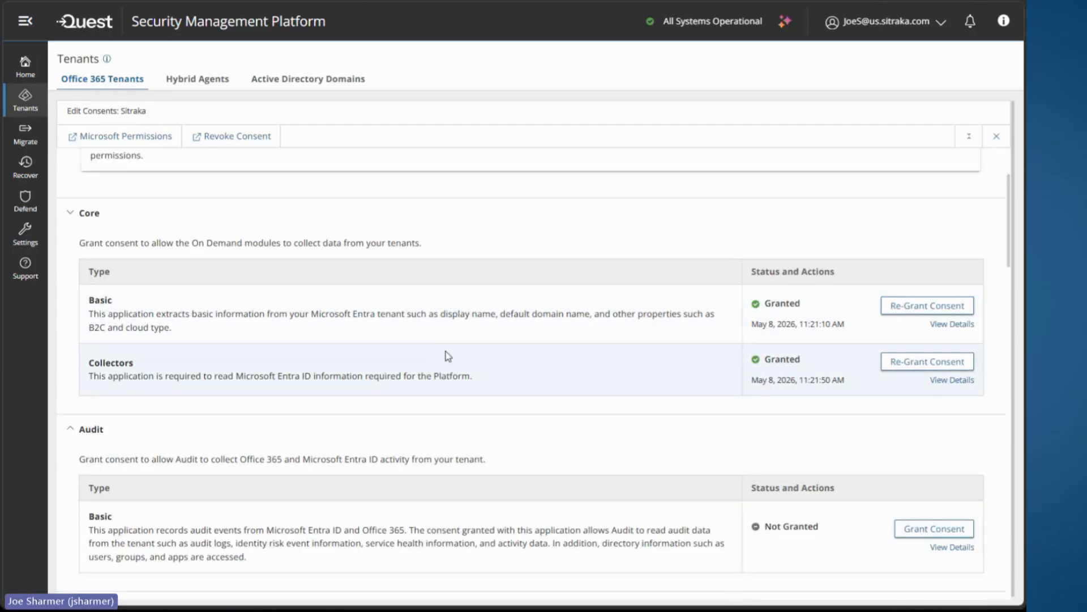
scroll(599, 371, down, 4)
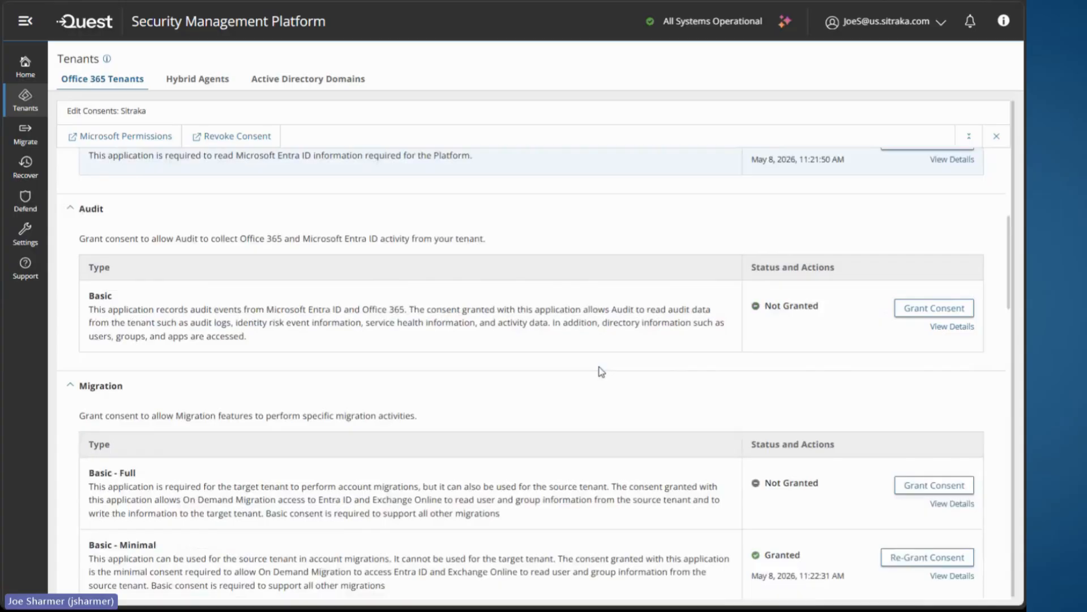
scroll(601, 372, down, 3)
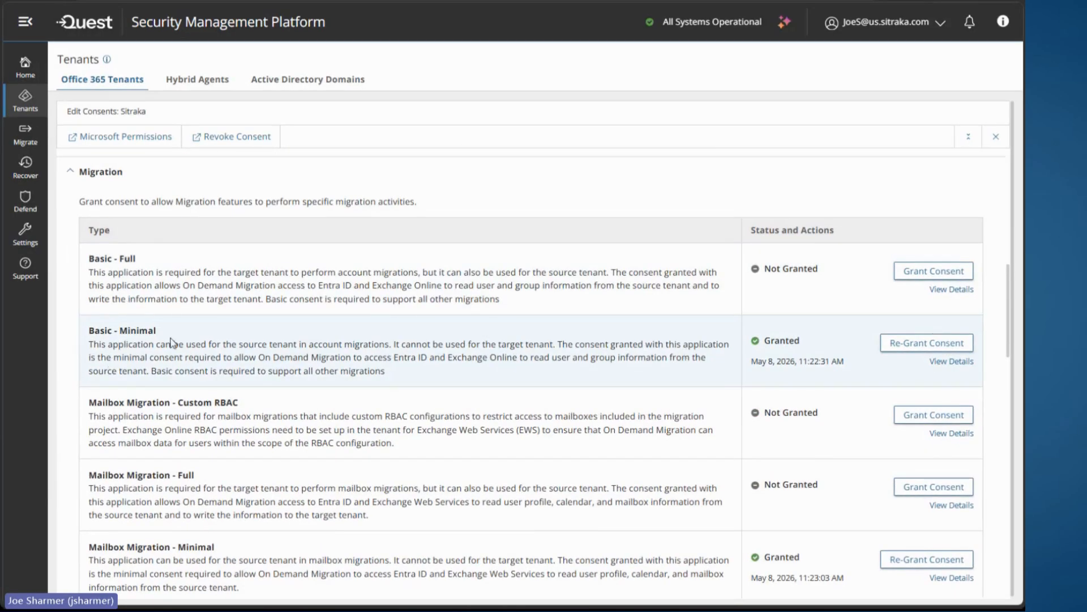
Examine the remaining Migration consents for the Sitraka source tenant, covering mailbox, OneDrive, Power BI, SharePoint, Teams and AIP protected content
scroll(220, 348, down, 2)
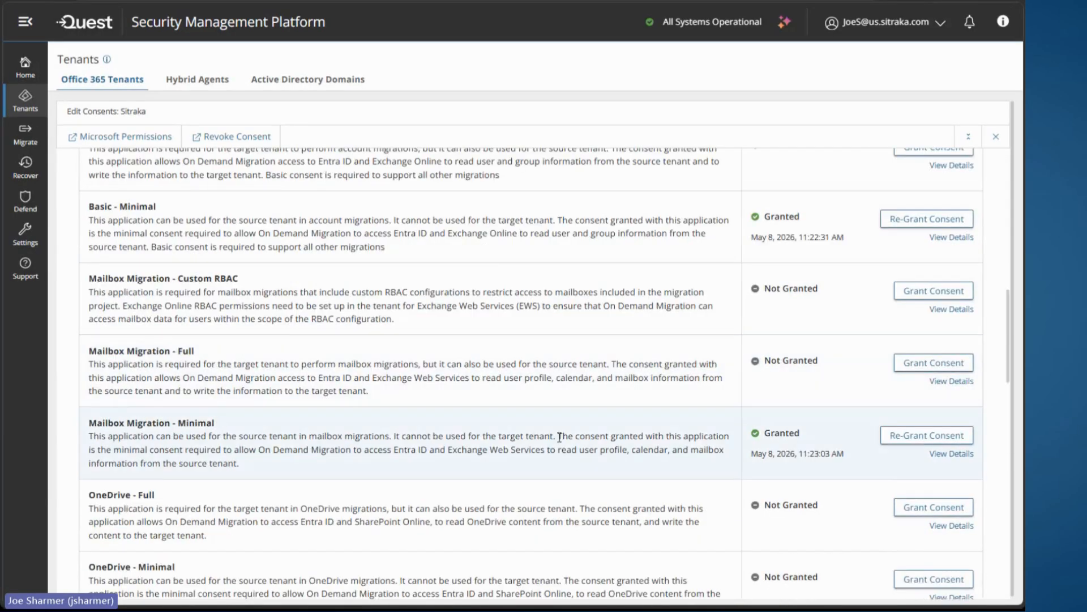
scroll(532, 368, down, 8)
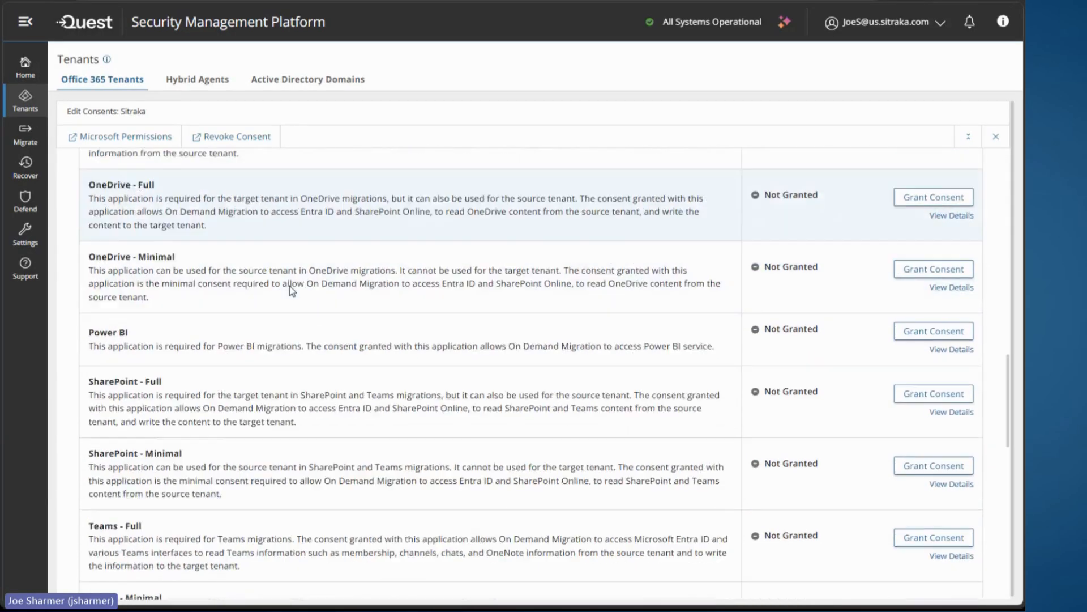
scroll(305, 293, down, 4)
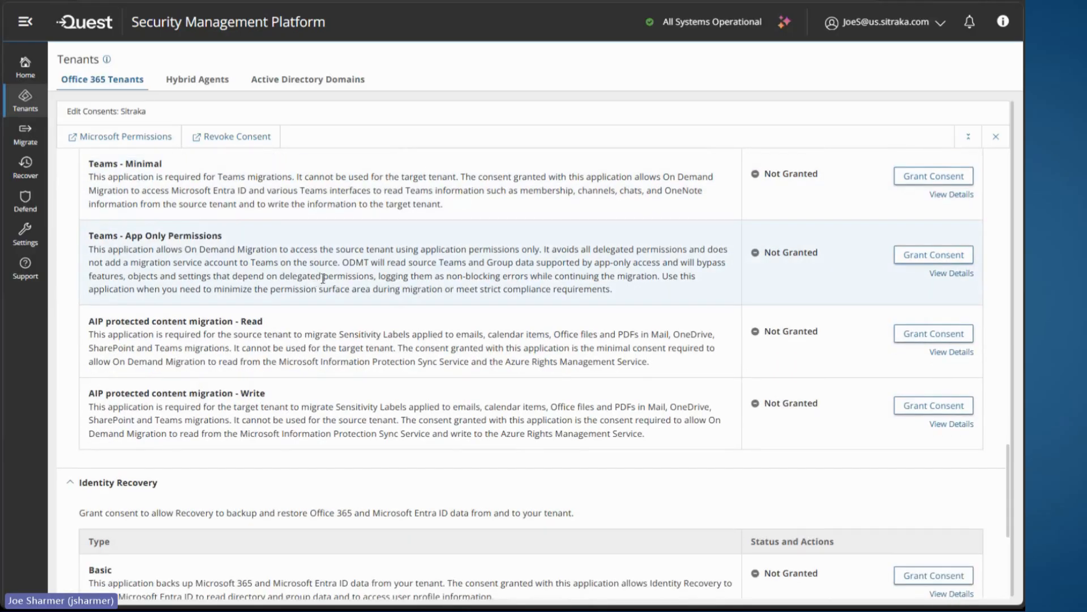
scroll(262, 269, up, 4)
scroll(262, 270, down, 4)
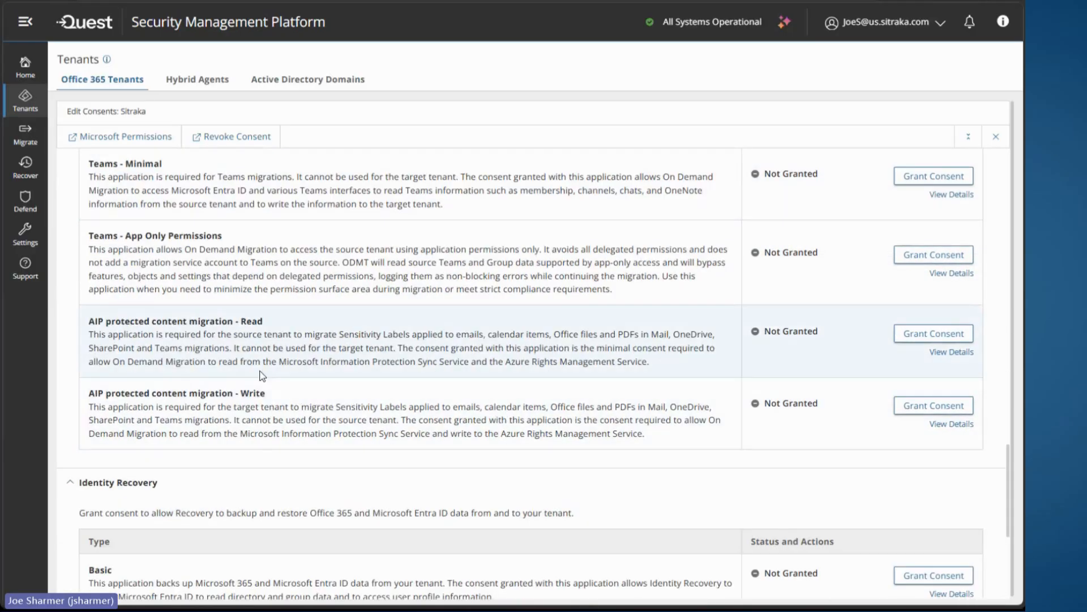
scroll(369, 401, up, 15)
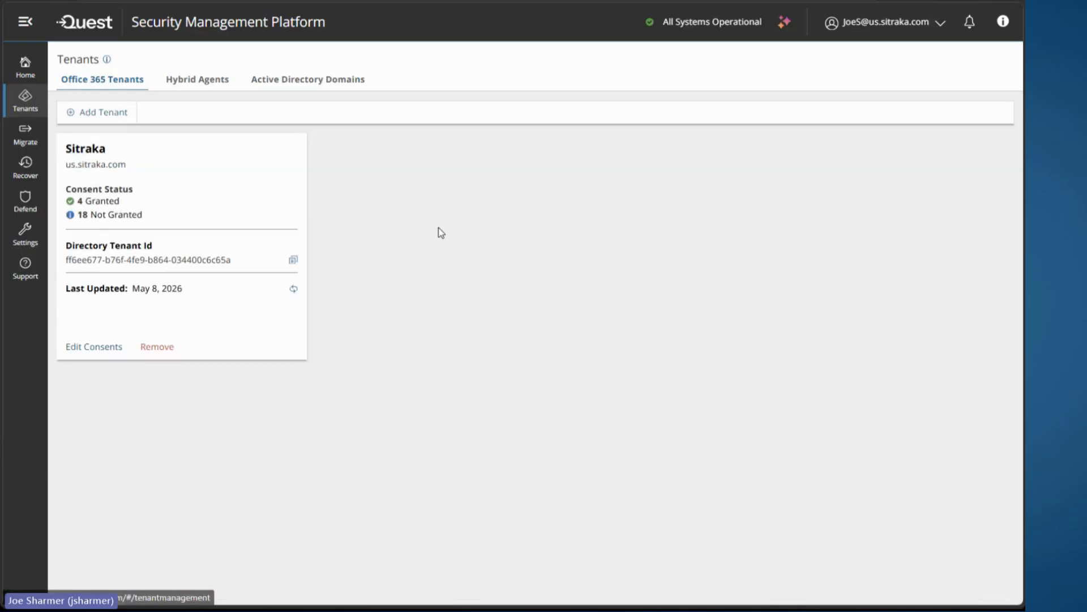
Add the TitanCorp commercial or GCC tenant, signing in with its administrator account password and accepting the Quest - Core - Basic permissions
click(25, 101)
click(100, 113)
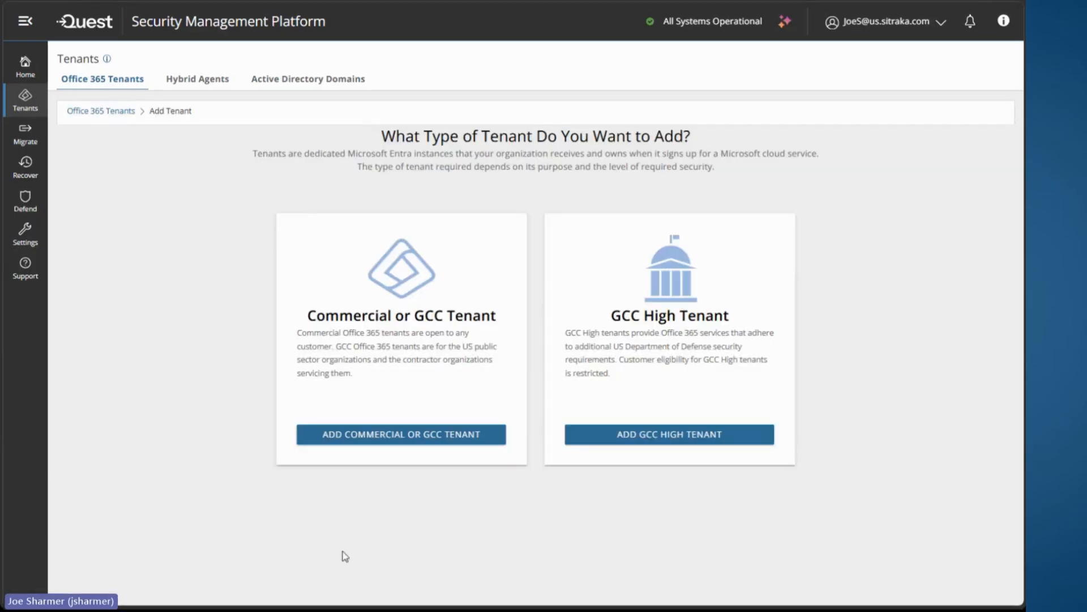
click(401, 440)
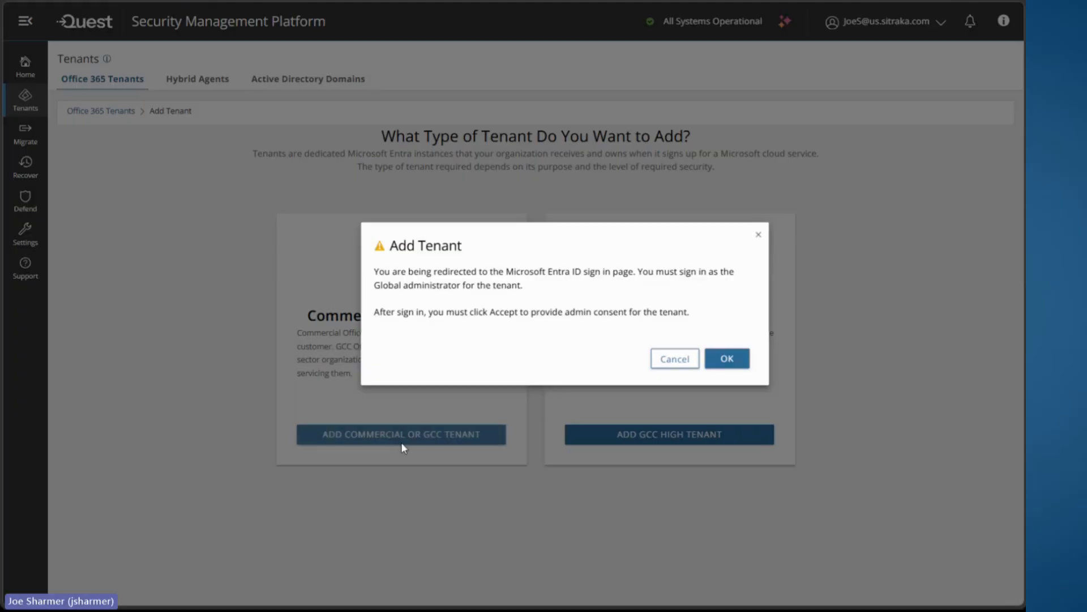
click(727, 358)
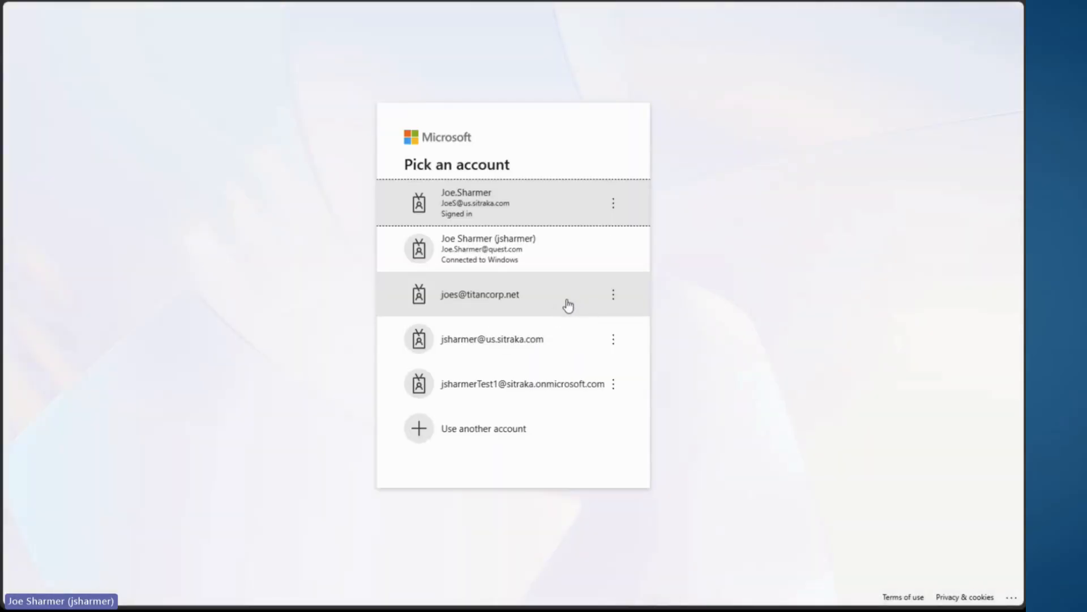
click(554, 308)
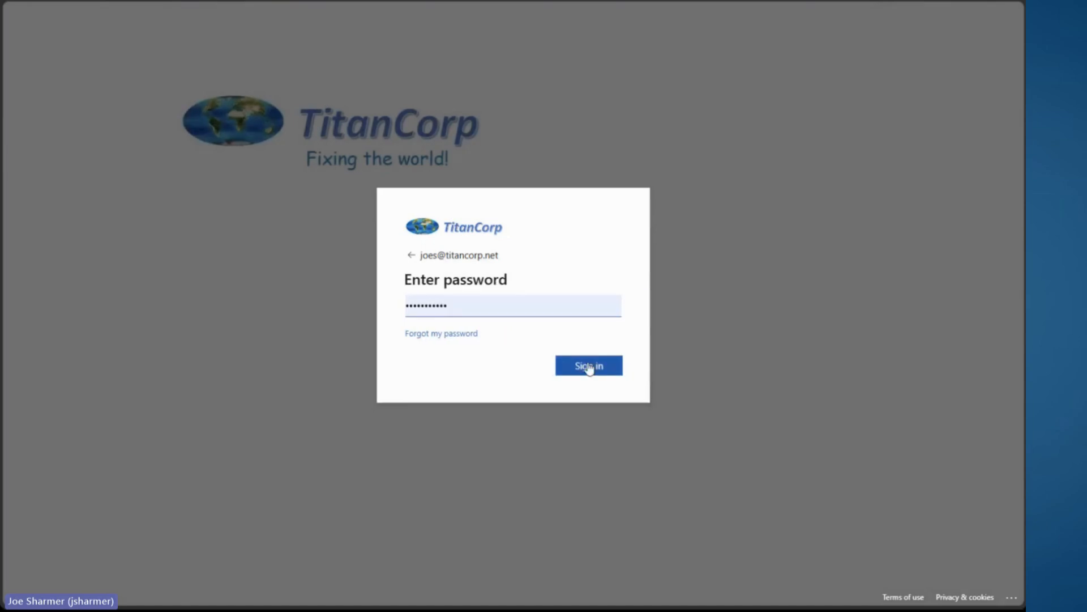
click(592, 366)
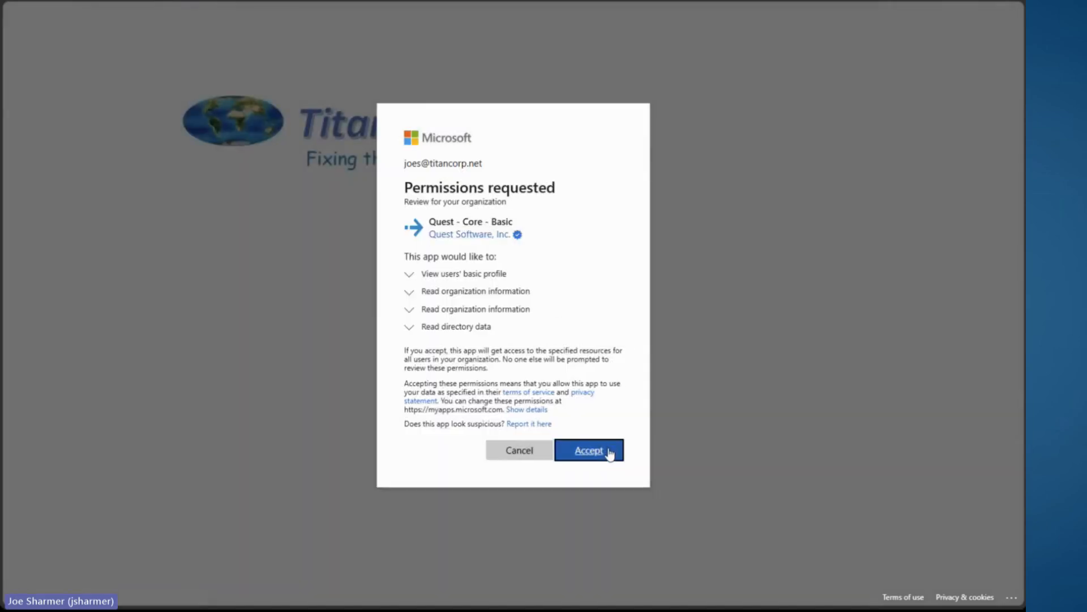
click(605, 453)
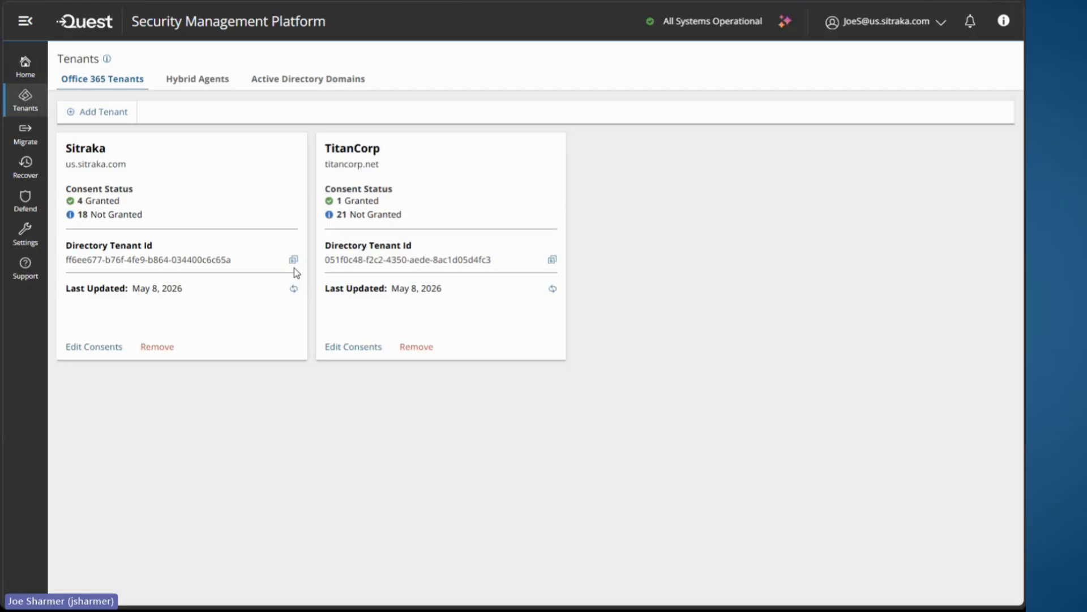
Edit the TitanCorp tenant's consents and grant the Core Collectors consent using the signed-in TitanCorp administrator account
click(352, 347)
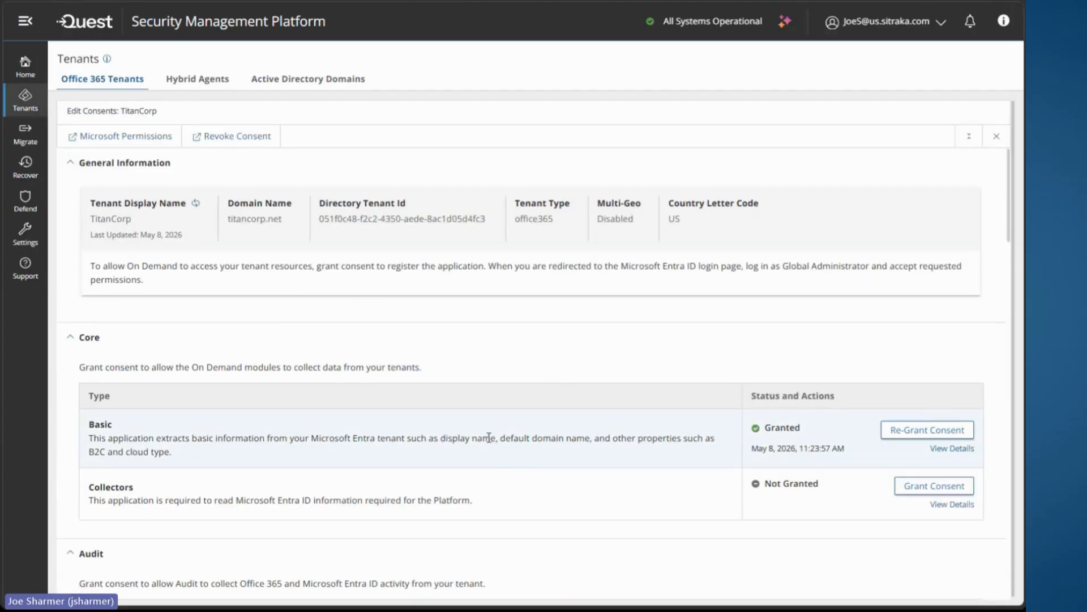
scroll(489, 441, down, 3)
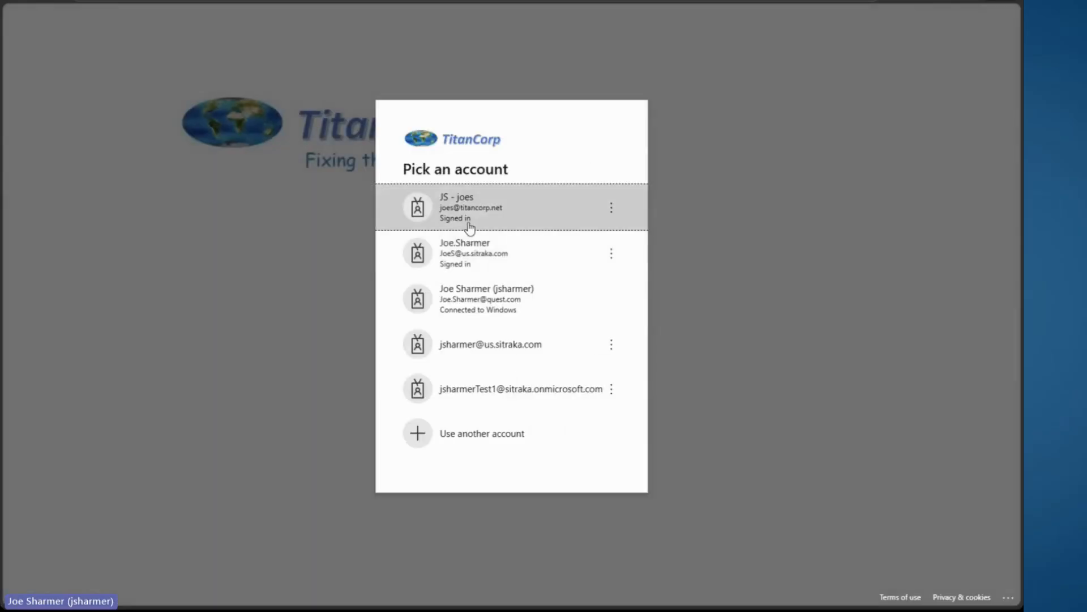
click(498, 230)
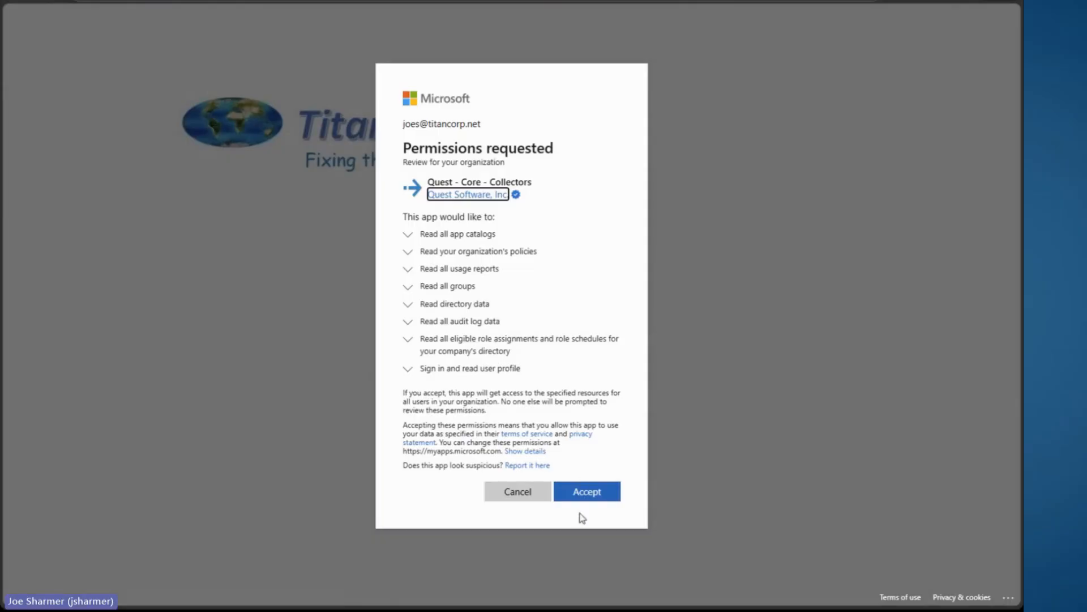
click(587, 491)
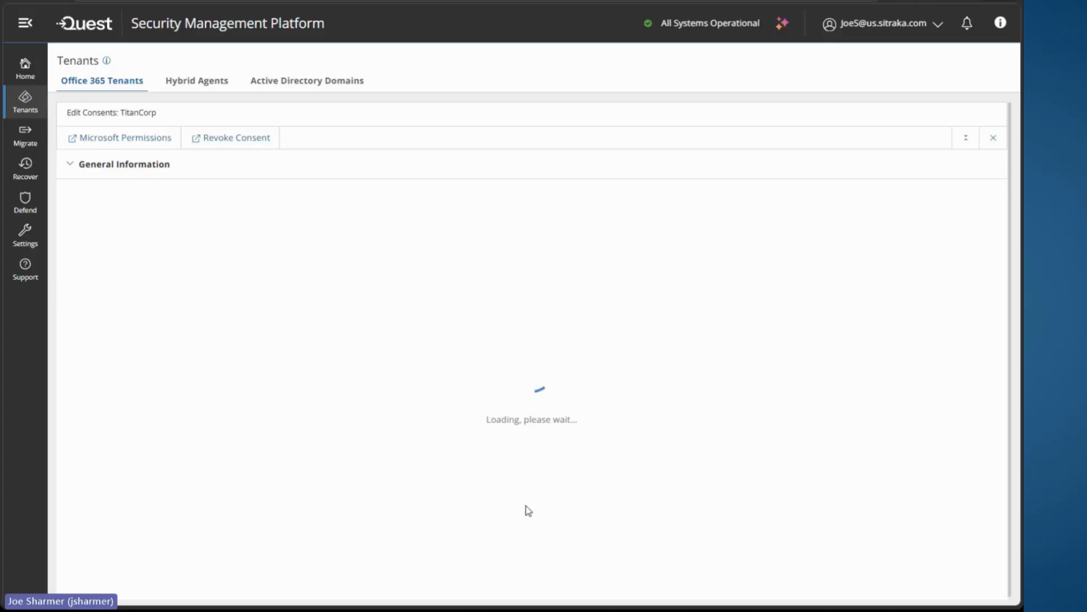
Grant the Migration Basic - Full consent for the TitanCorp target tenant and accept the requested permissions
scroll(531, 505, down, 5)
scroll(536, 504, down, 3)
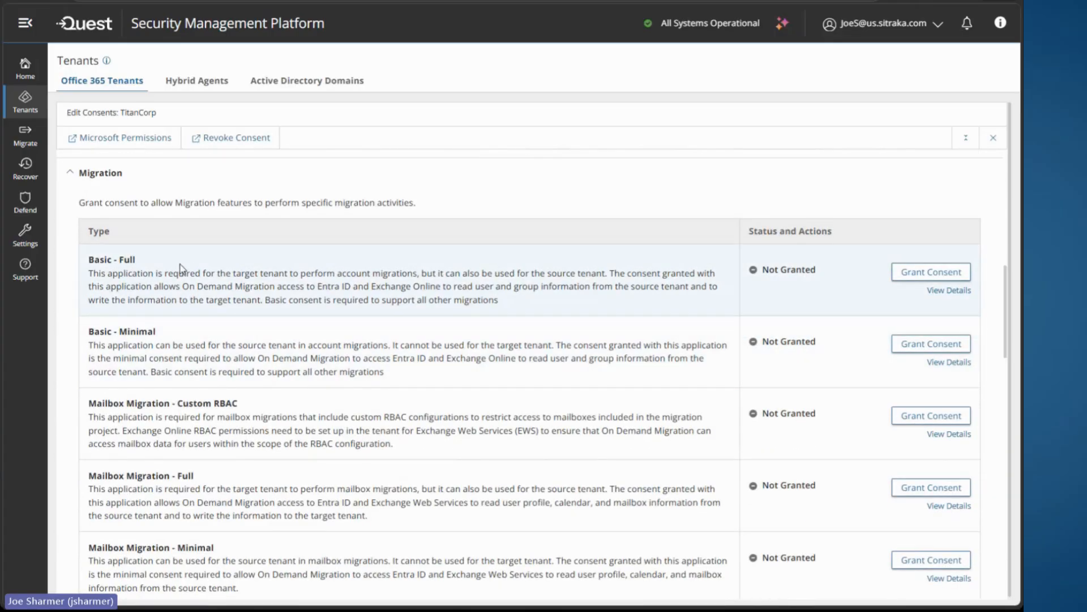
double_click(112, 274)
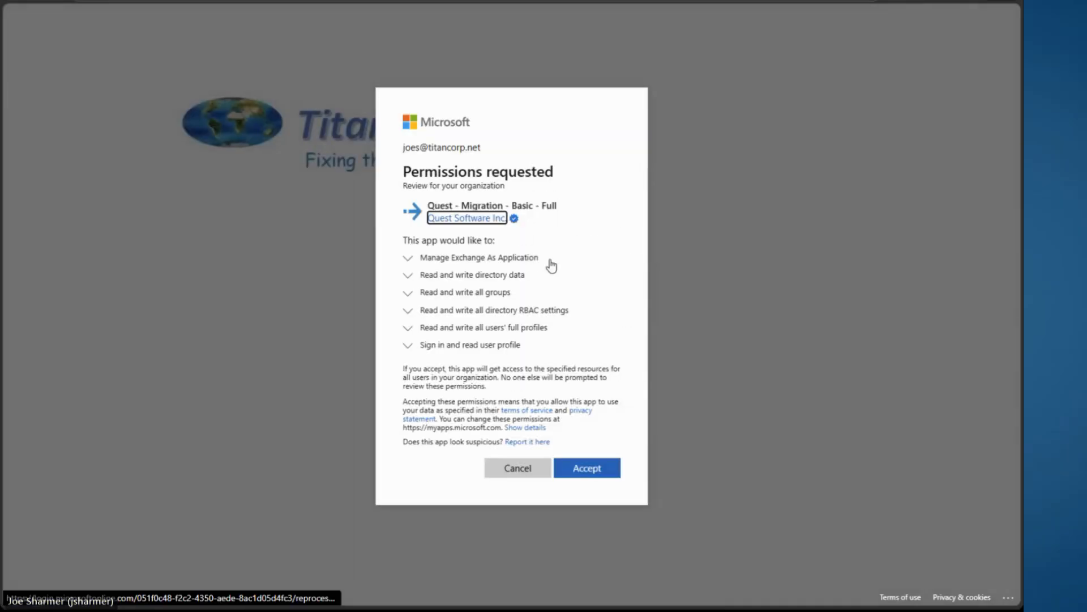
click(572, 478)
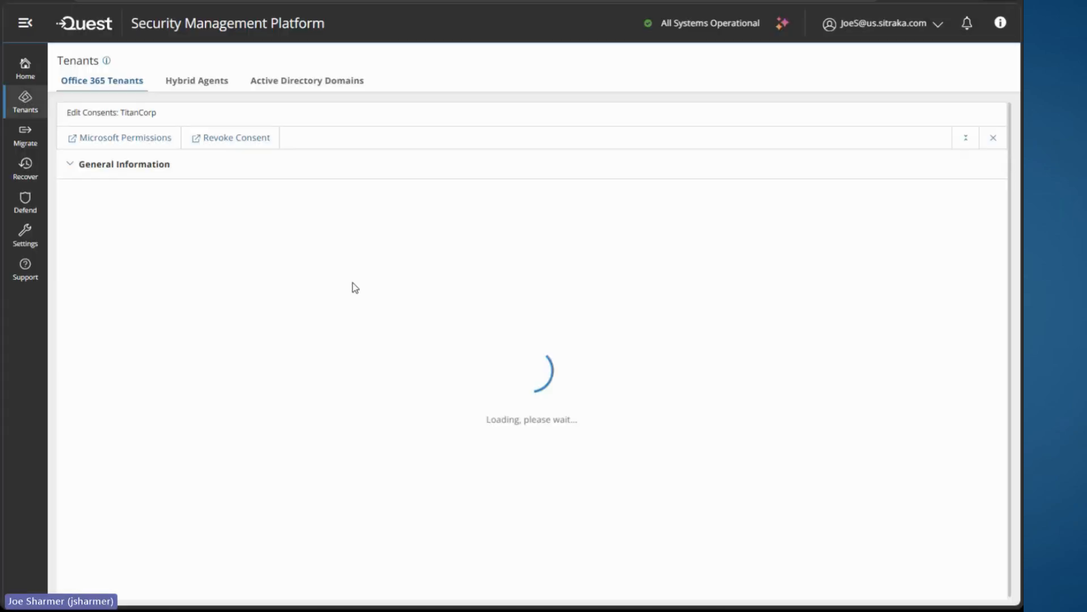
Grant the Mailbox Migration - Full consent for the TitanCorp target tenant with its administrator account and return to the tenant list
scroll(363, 343, down, 10)
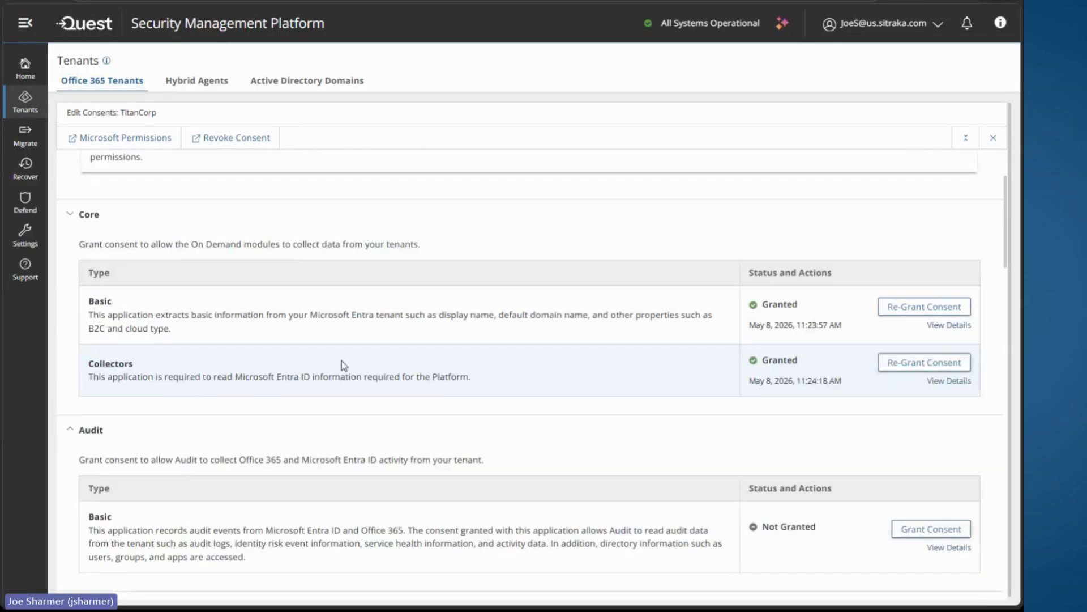
drag(172, 304, 478, 304)
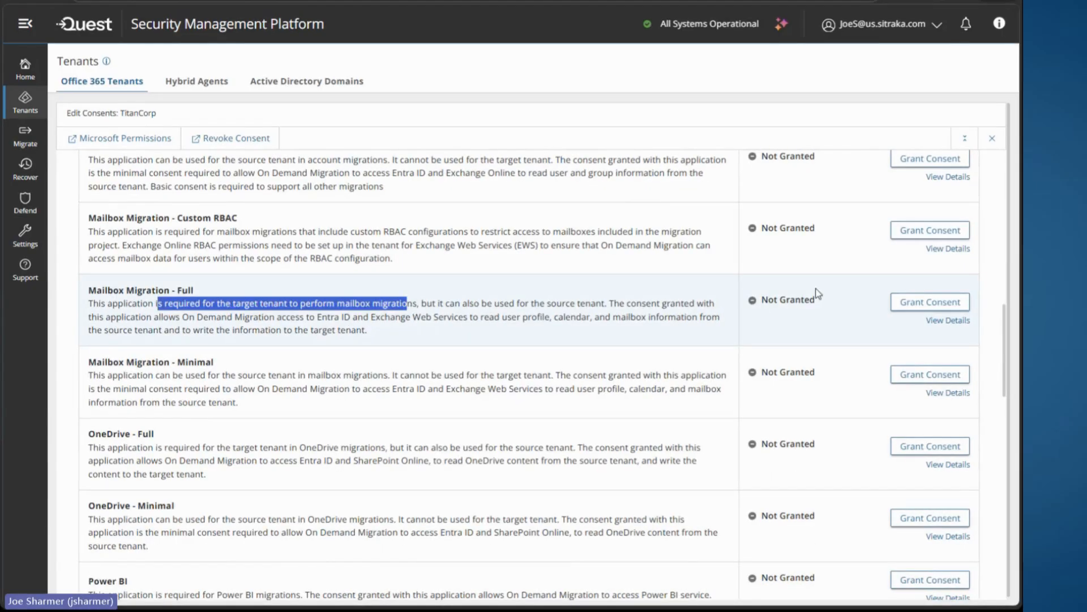
click(951, 299)
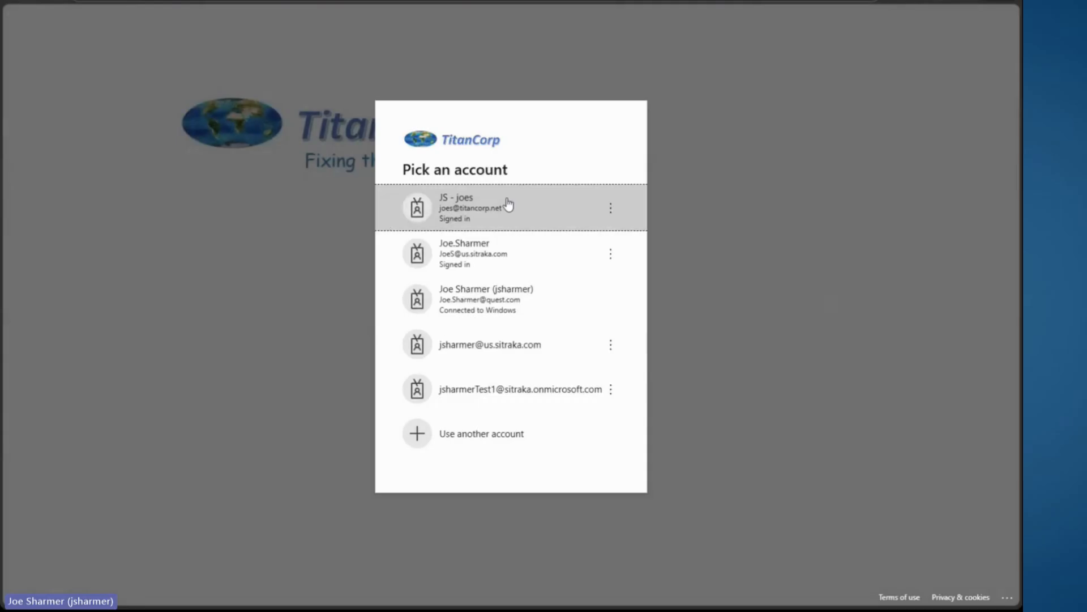
click(518, 207)
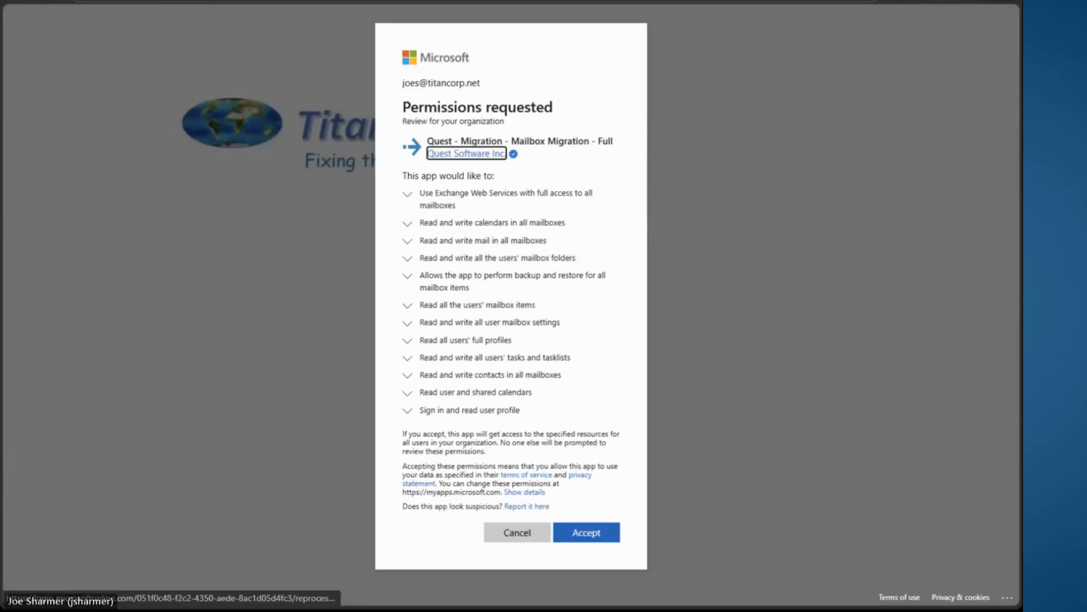
click(595, 533)
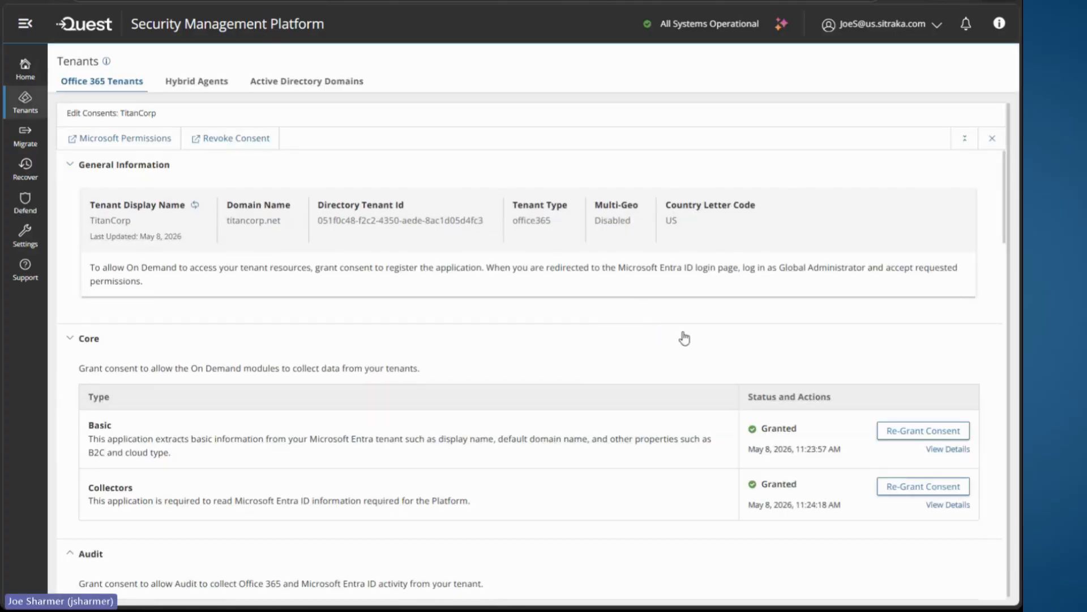
scroll(458, 313, down, 2)
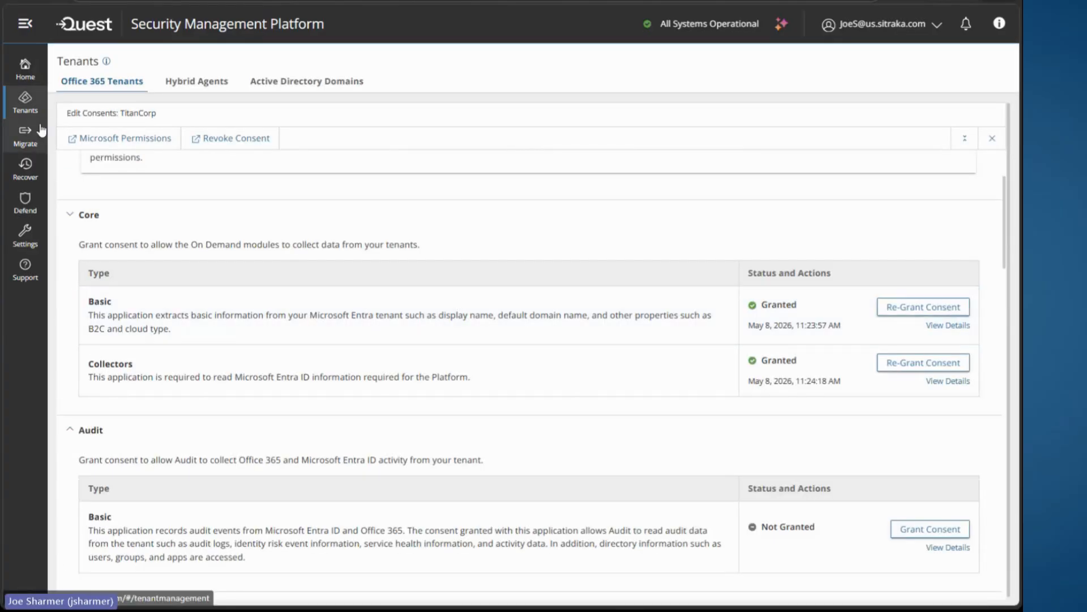
click(25, 105)
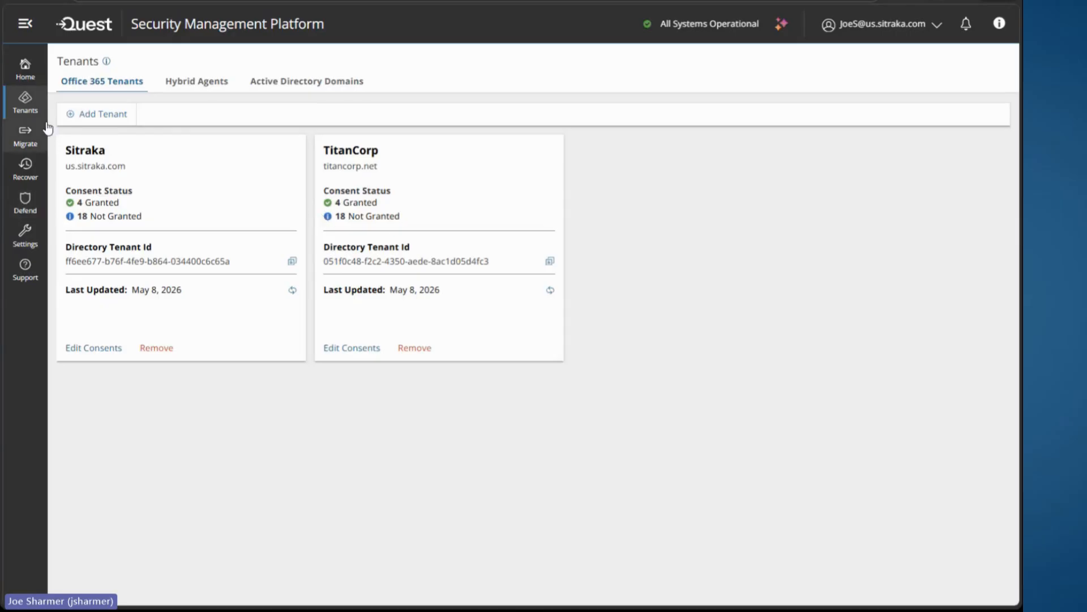
Open the migration projects, go to the organization's subscriptions and examine the status of the Migration products
mouse_move(27, 139)
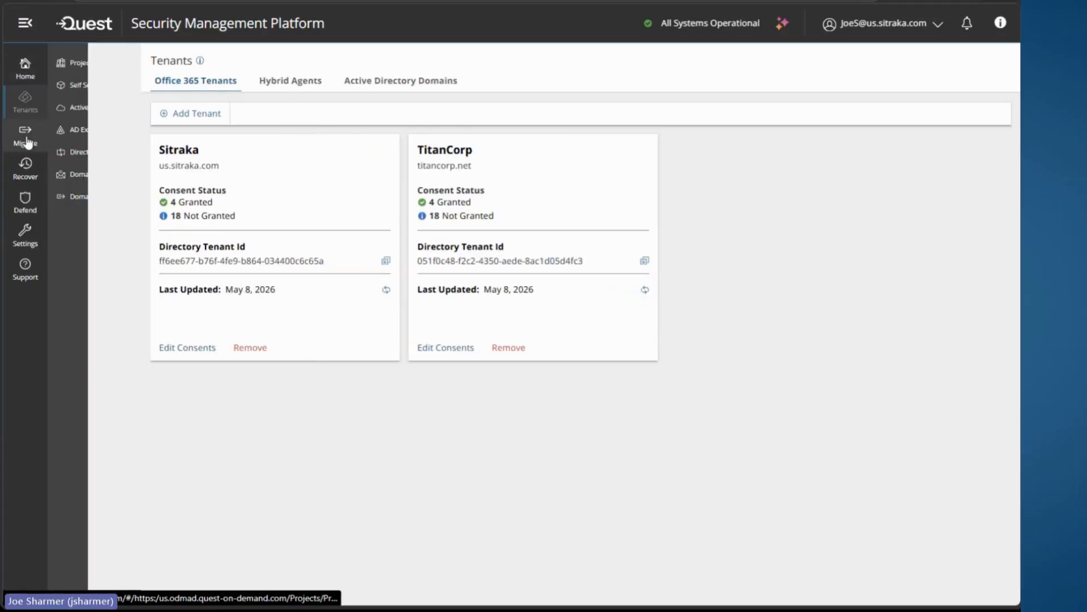
click(83, 71)
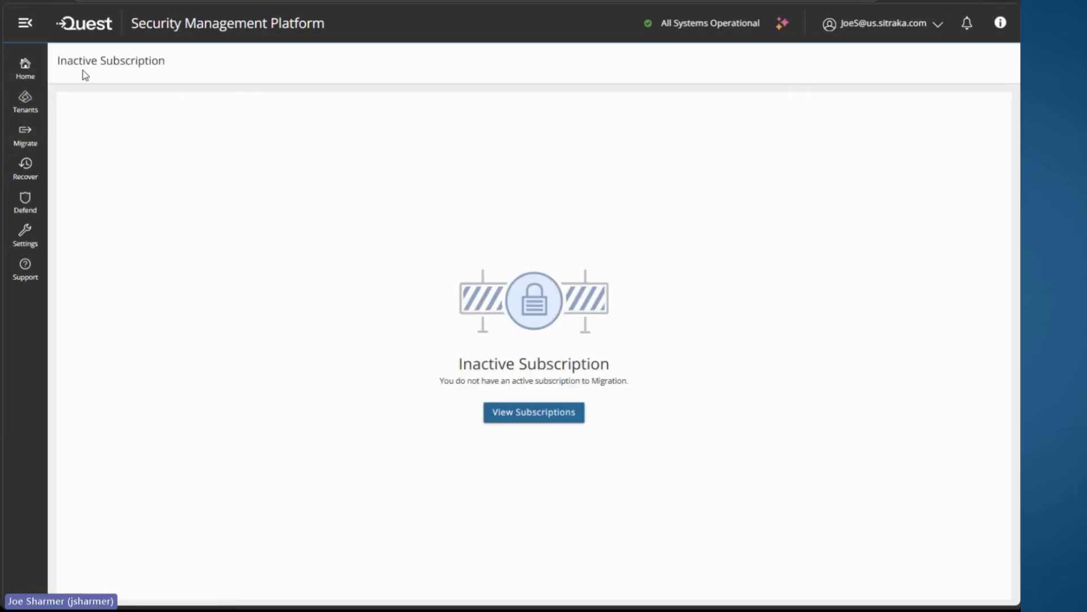
click(569, 413)
click(195, 298)
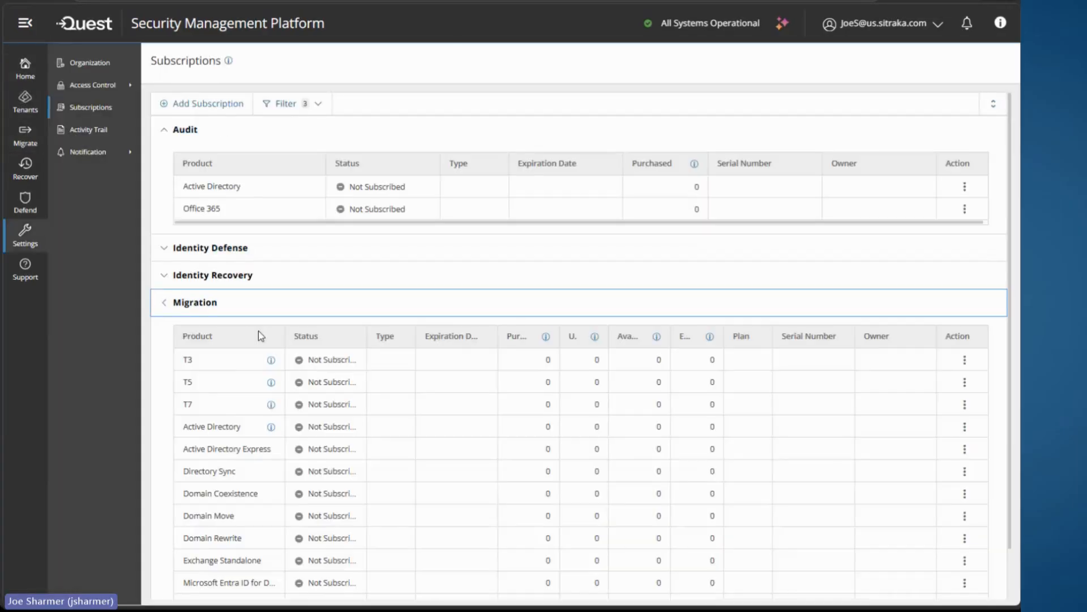
scroll(667, 406, down, 1)
scroll(214, 274, up, 1)
Add a subscription to the organization by pasting the activation code
click(210, 104)
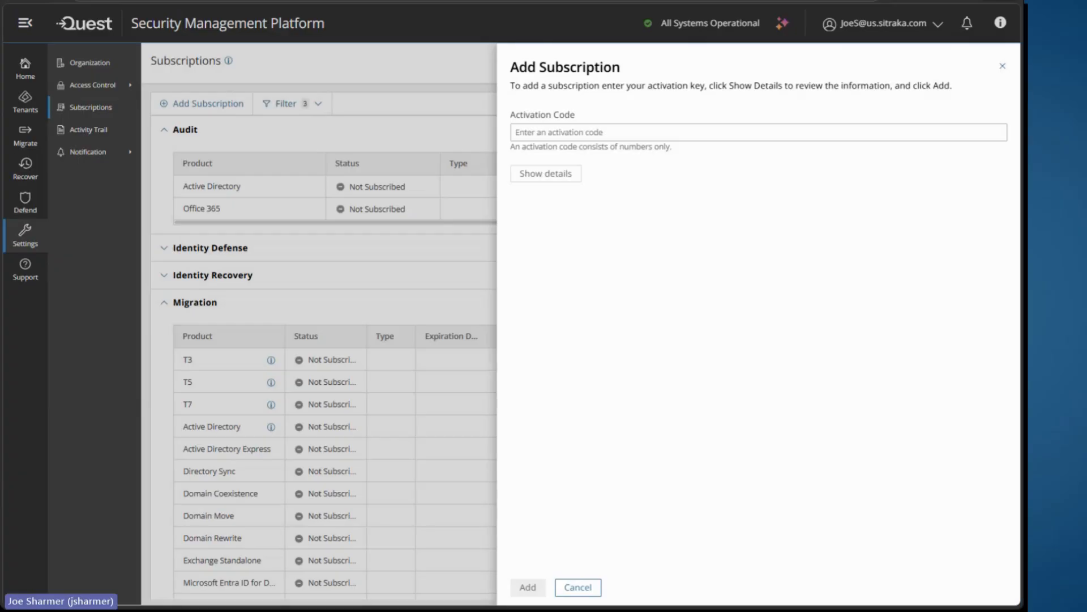
click(584, 134)
key(ctrl+v)
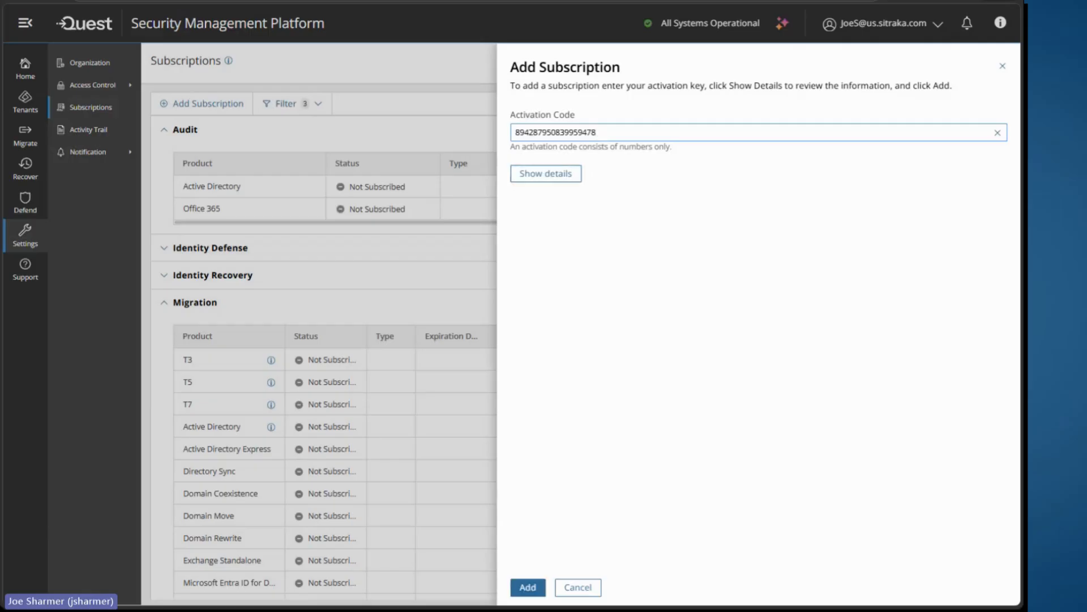
click(528, 587)
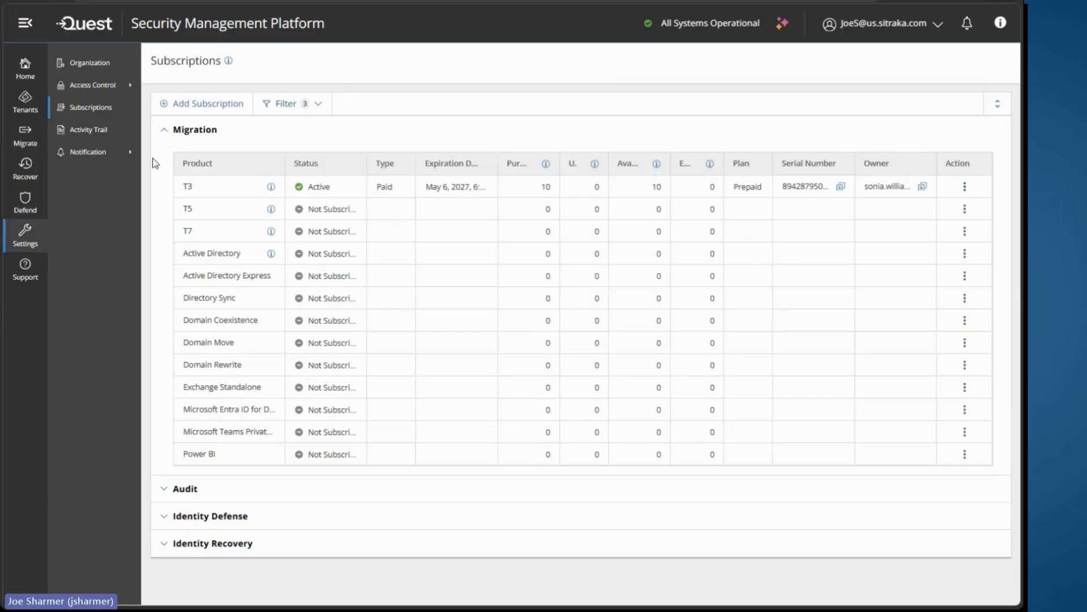
Reload the platform to refresh the Migration subscription and go to the page for creating a migration project
click(89, 65)
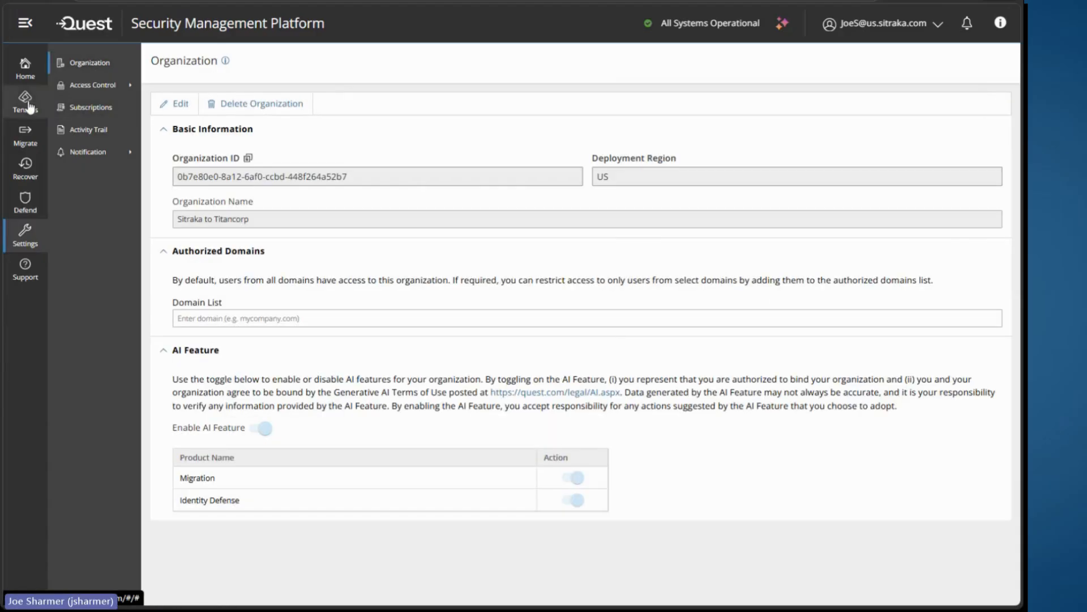
mouse_move(25, 136)
click(80, 65)
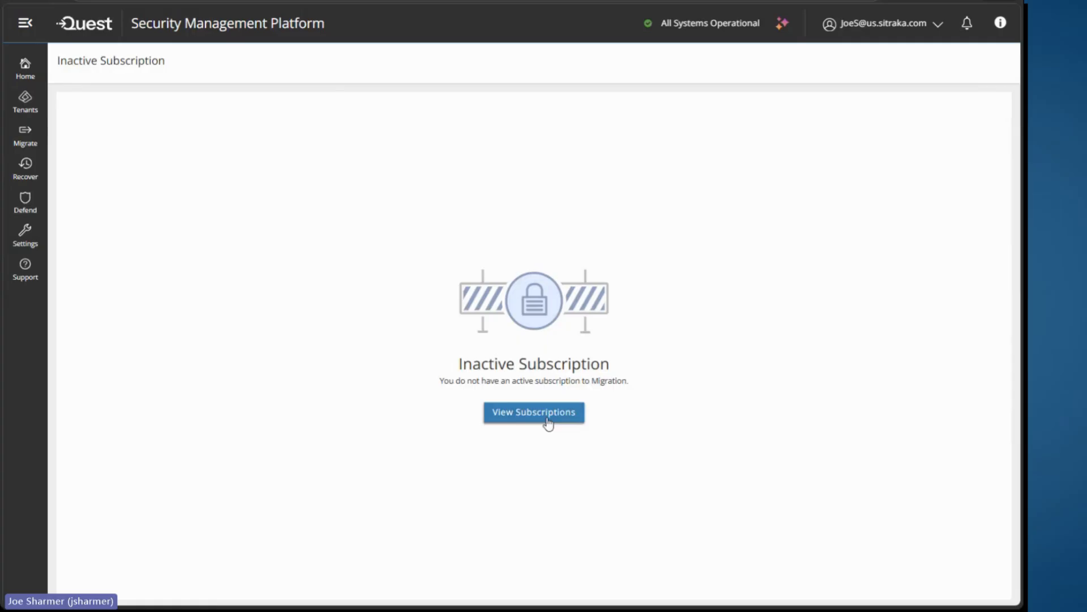
key(F5)
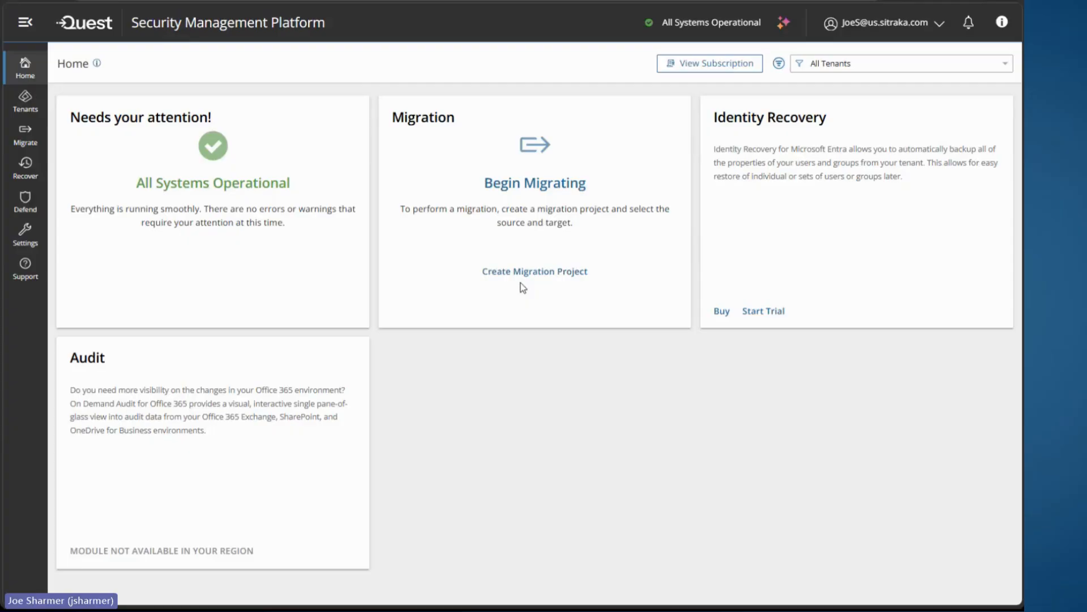
click(534, 270)
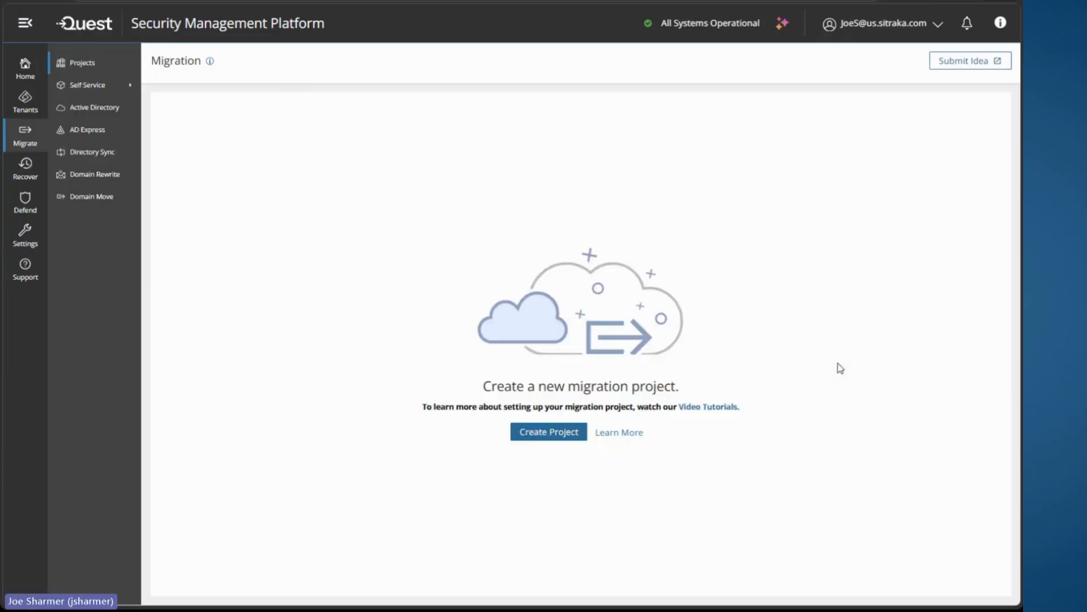
Create a migration project titled "Sitraka to Titancorp" with Sitraka as the source tenant and TitanCorp as the target tenant
click(541, 434)
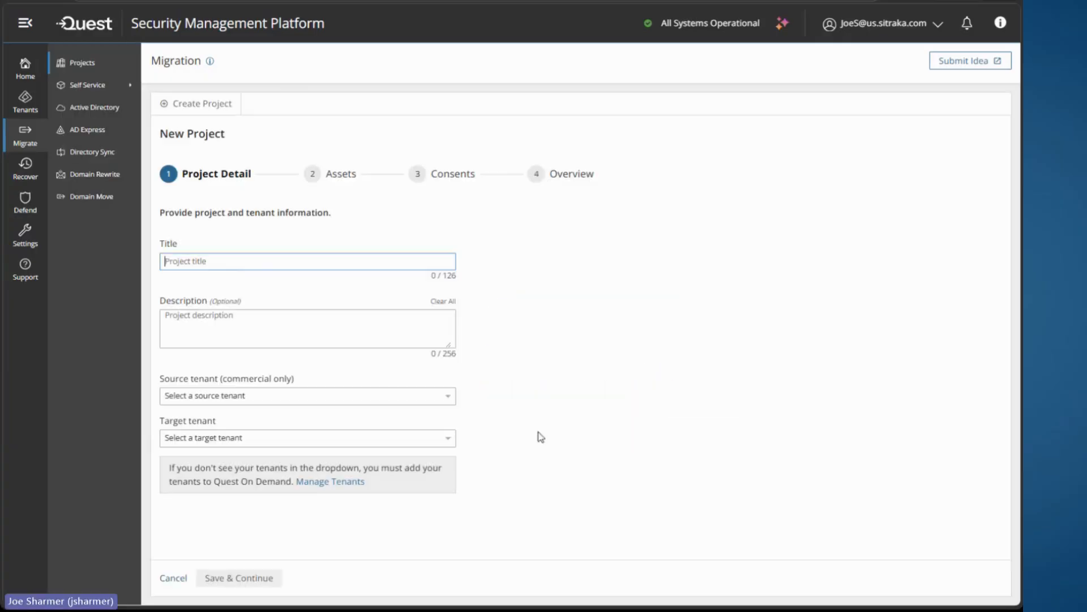
text(Sitraka to Titanc)
text(orp)
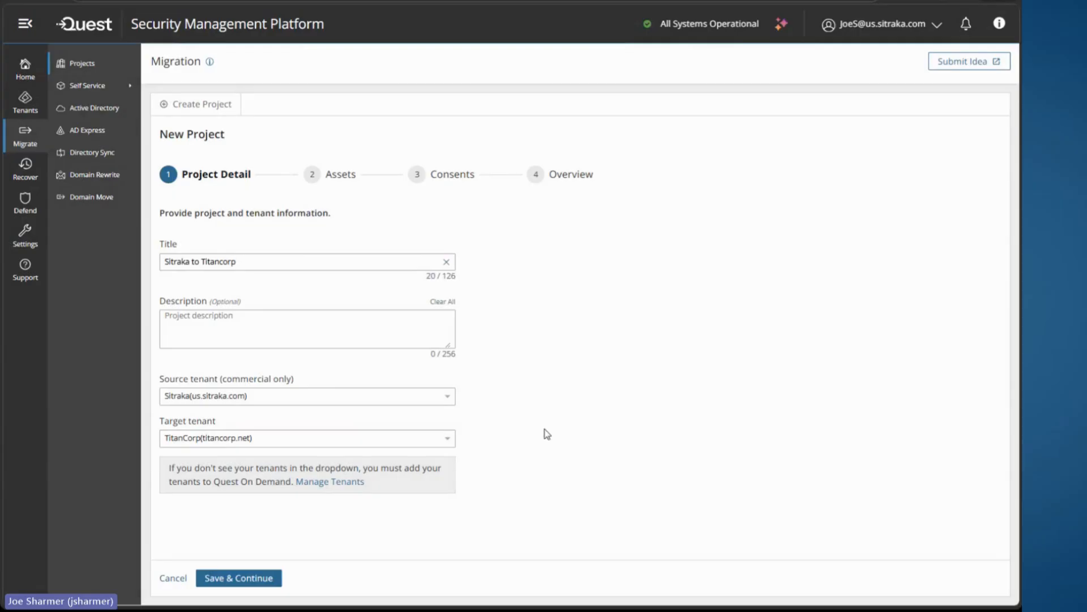
click(266, 577)
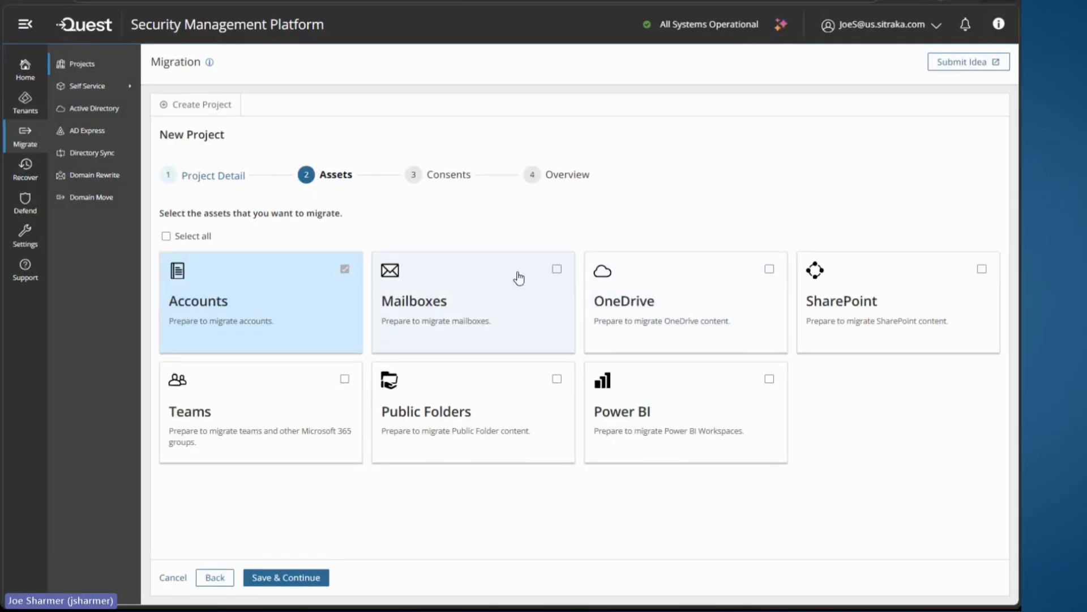
Include Mailboxes alongside Accounts as project assets, accept the granted consents and finish creating the project
click(558, 269)
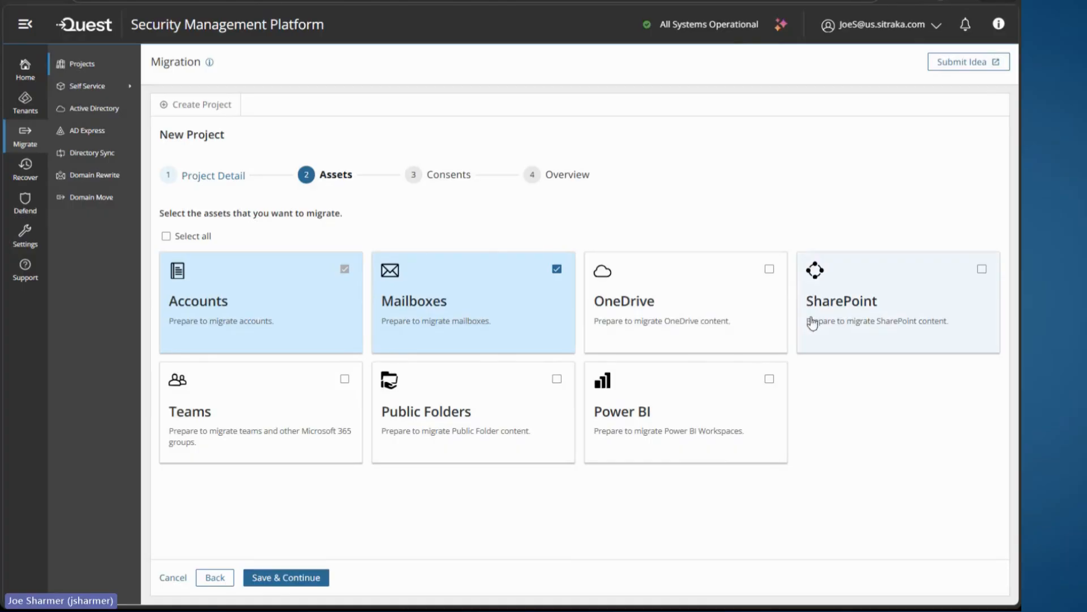
click(283, 577)
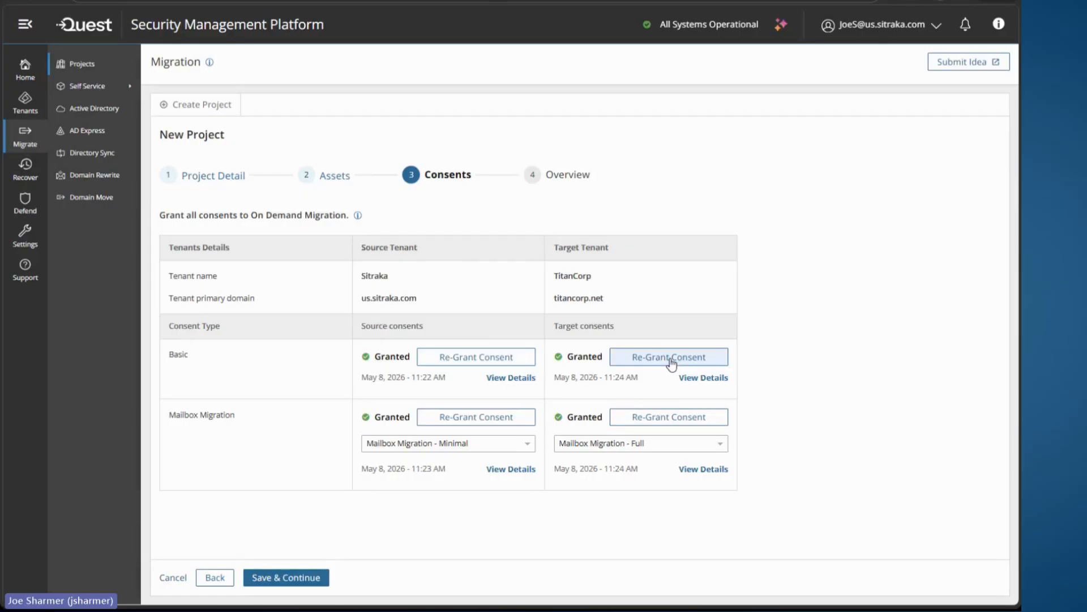
click(298, 575)
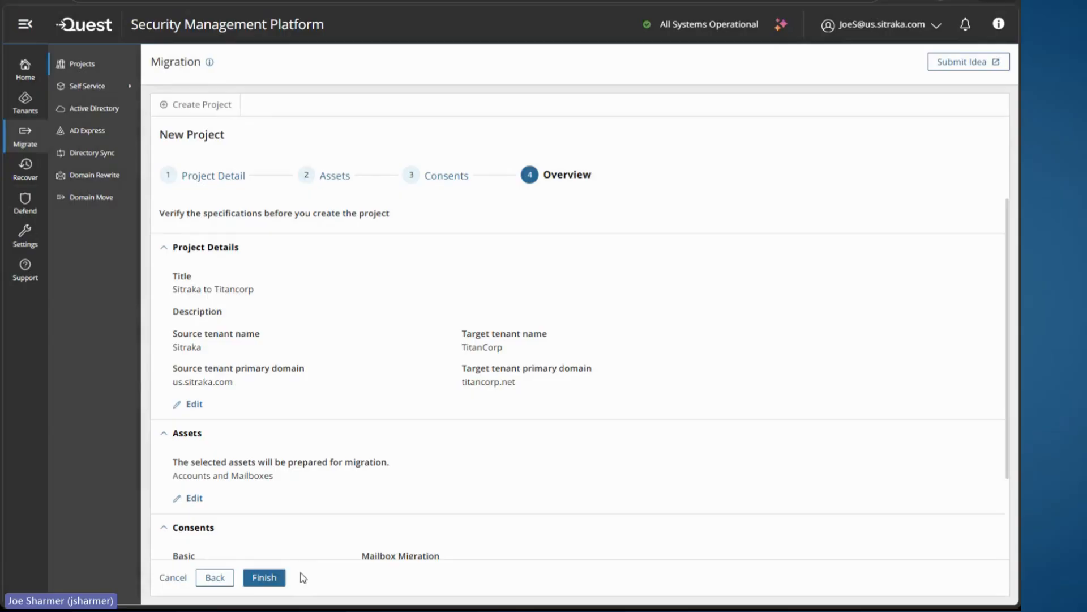
click(282, 576)
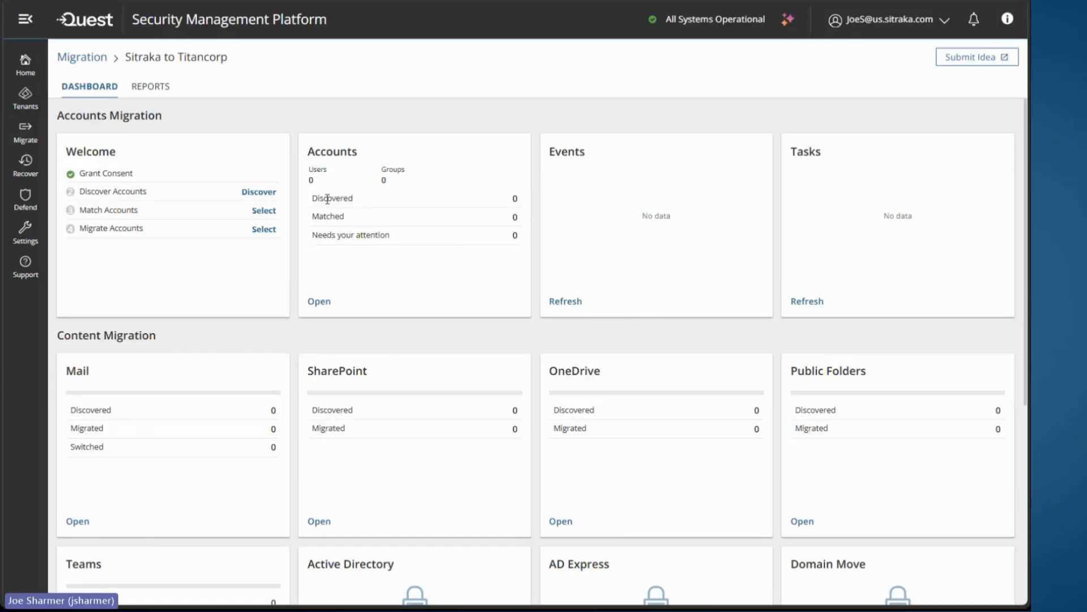
Set up an account discovery task from file in the project's accounts, using Sitraka-Users.csv
click(321, 302)
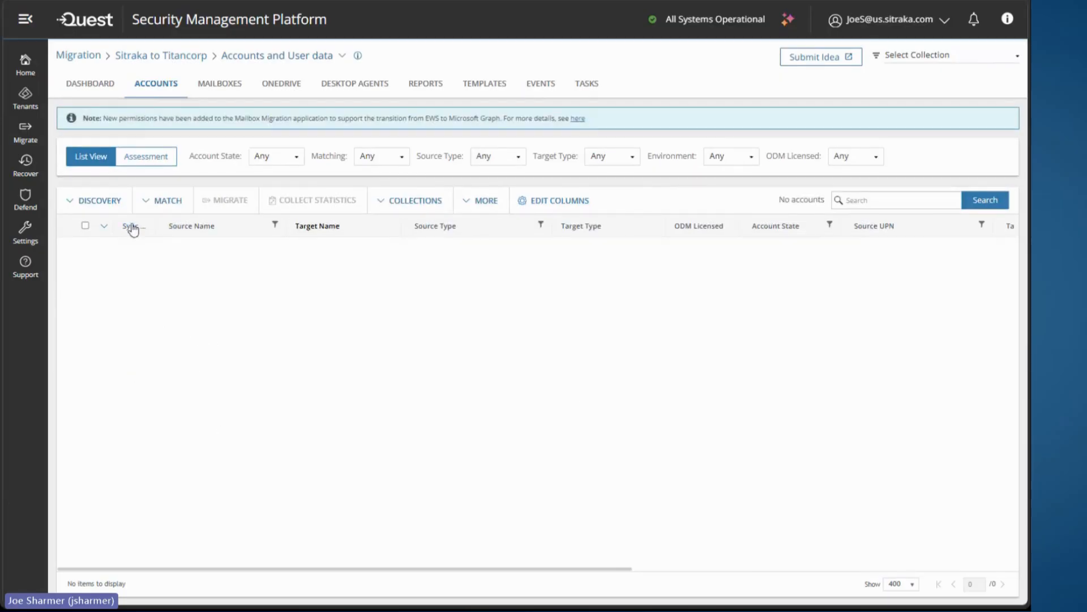
click(103, 204)
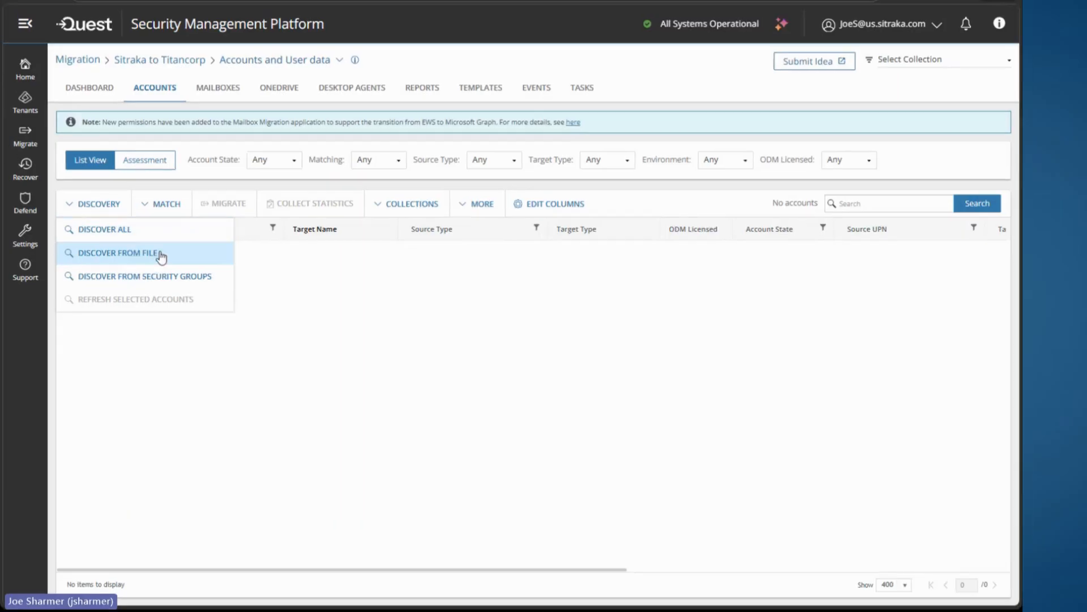
click(159, 253)
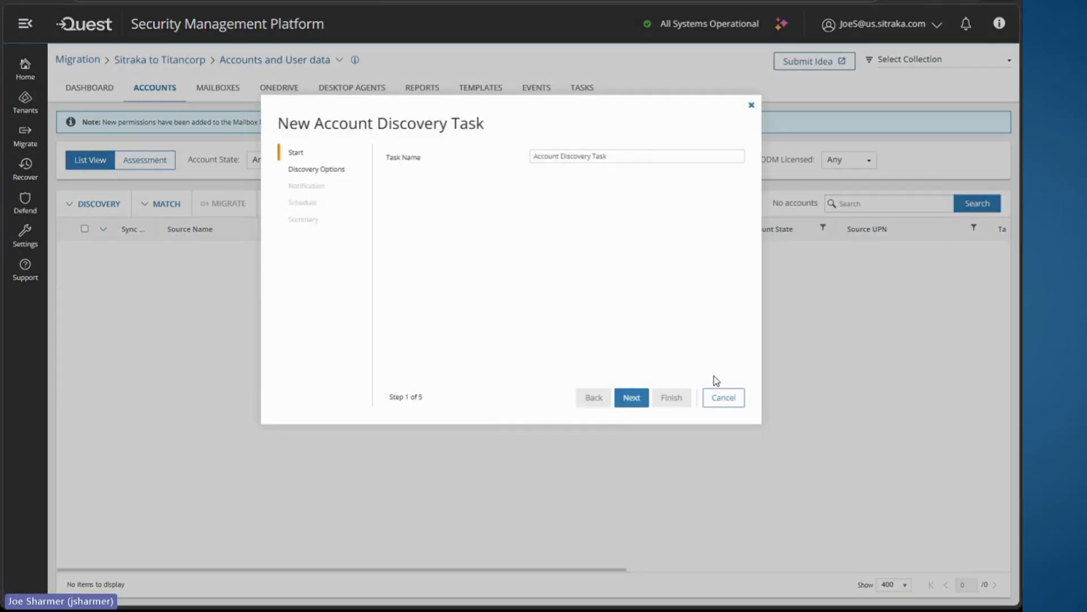
click(631, 396)
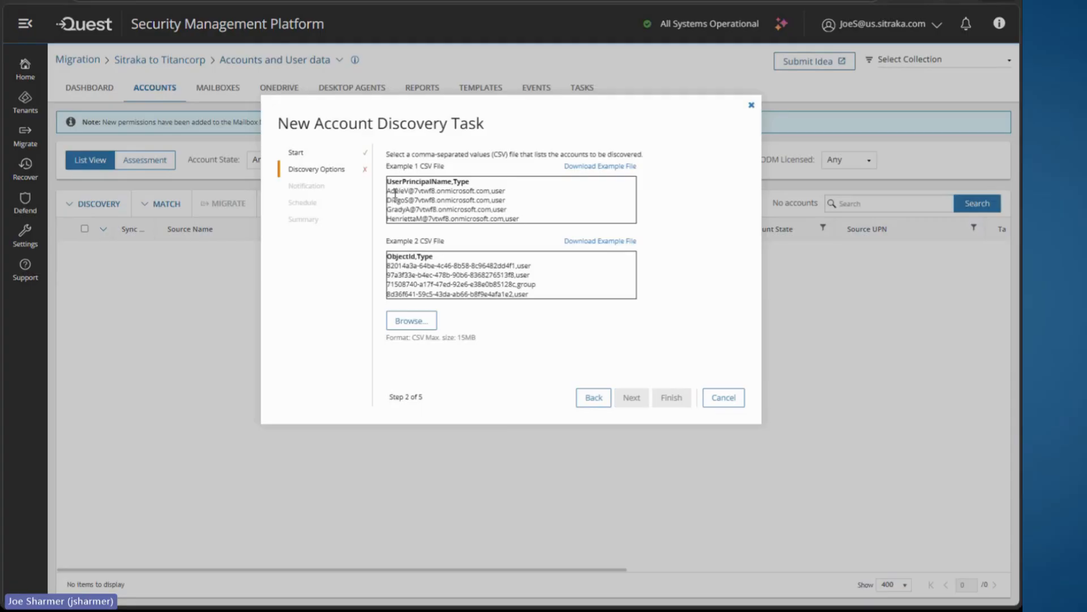
drag(389, 191, 523, 198)
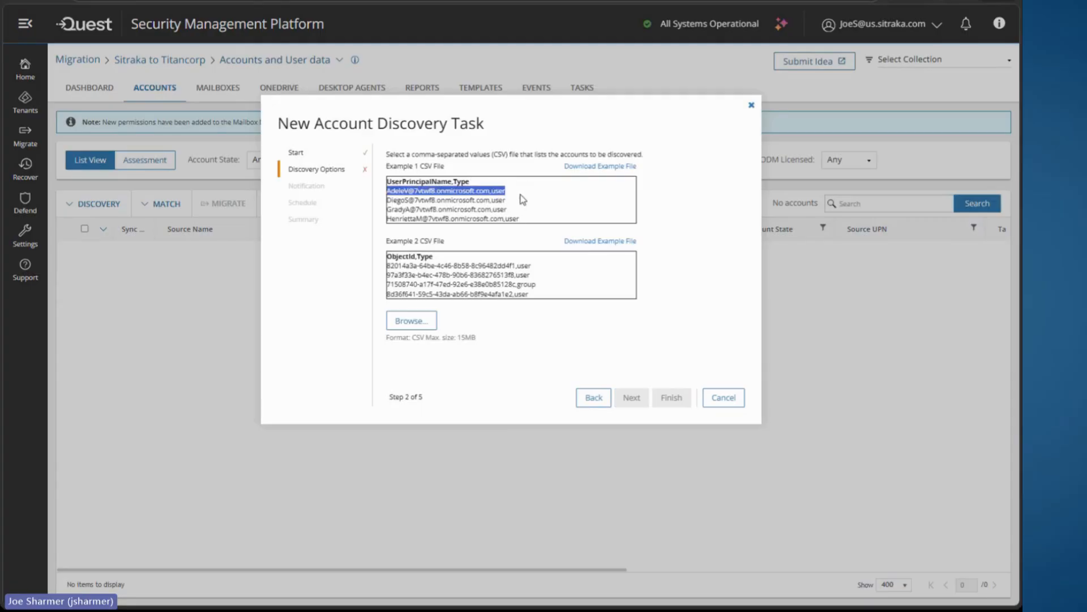
click(417, 321)
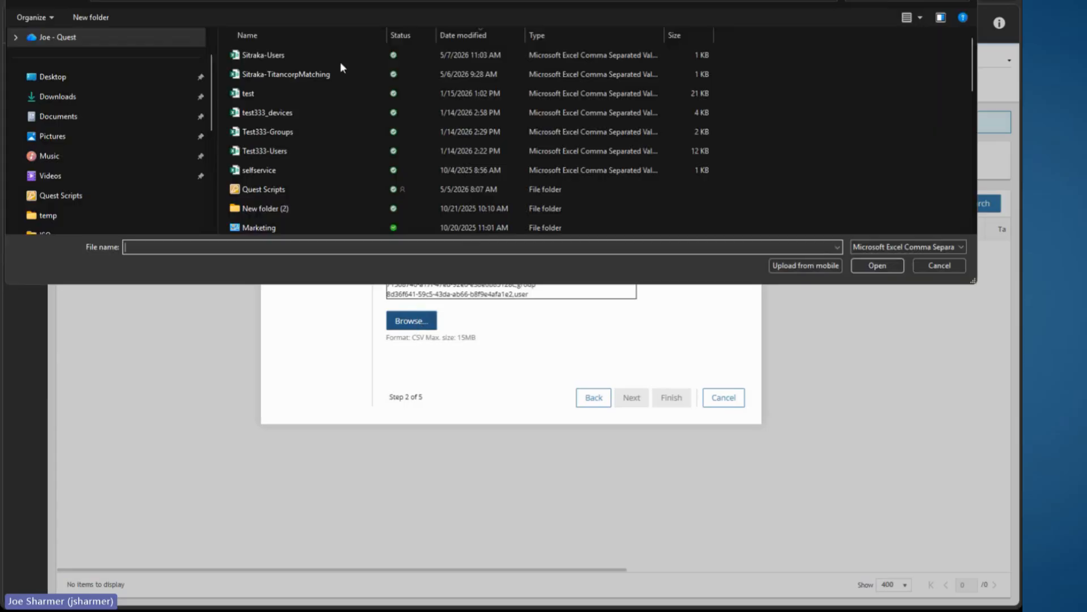
double_click(277, 59)
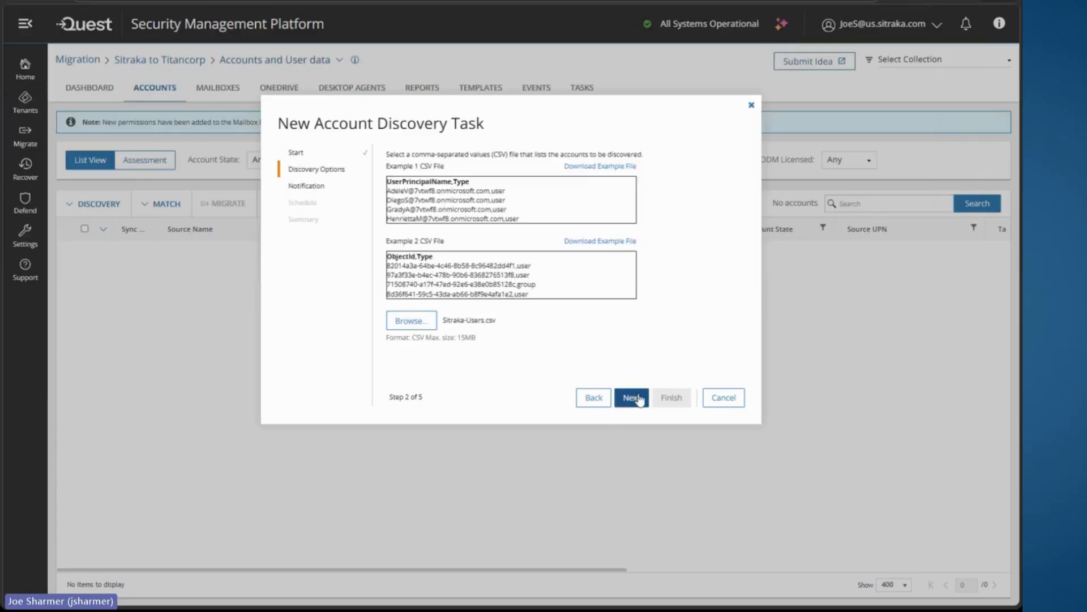
Finish the account discovery task with the Run now schedule and check its progress in the task list
click(639, 400)
click(631, 397)
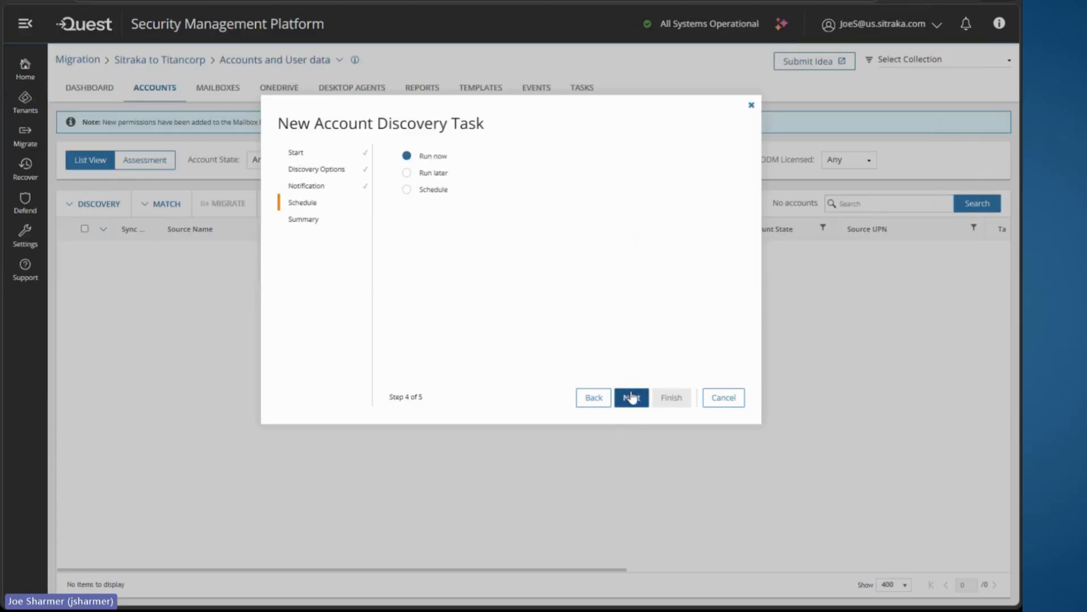
click(633, 399)
click(670, 398)
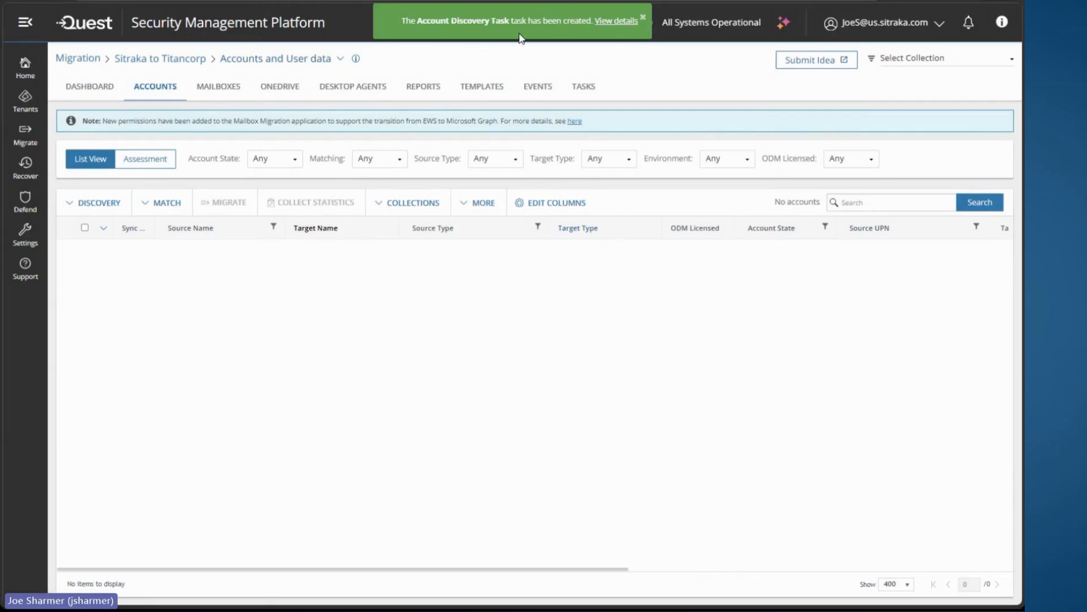
click(616, 21)
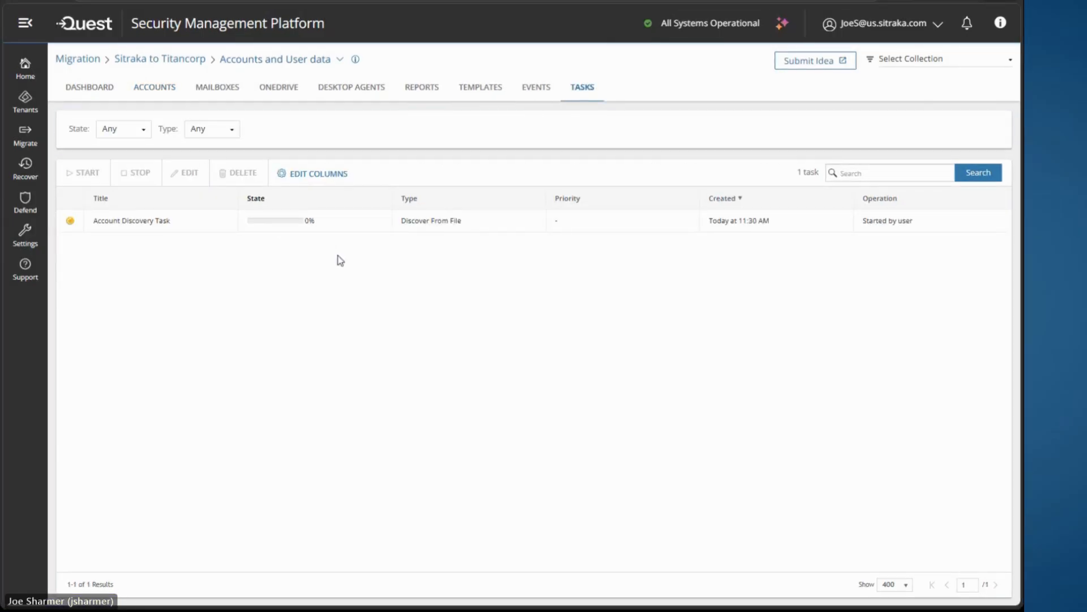
Select all discovered accounts and set up a mapping from file task that matches existing accounts, using the Sitraka-TitancorpMatching file
click(154, 87)
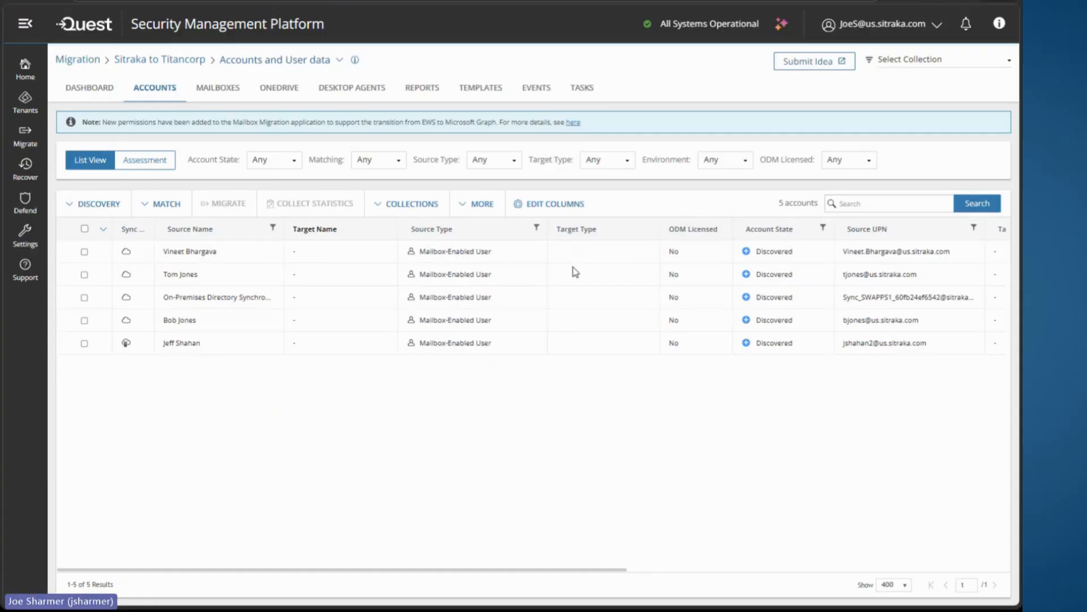
click(164, 205)
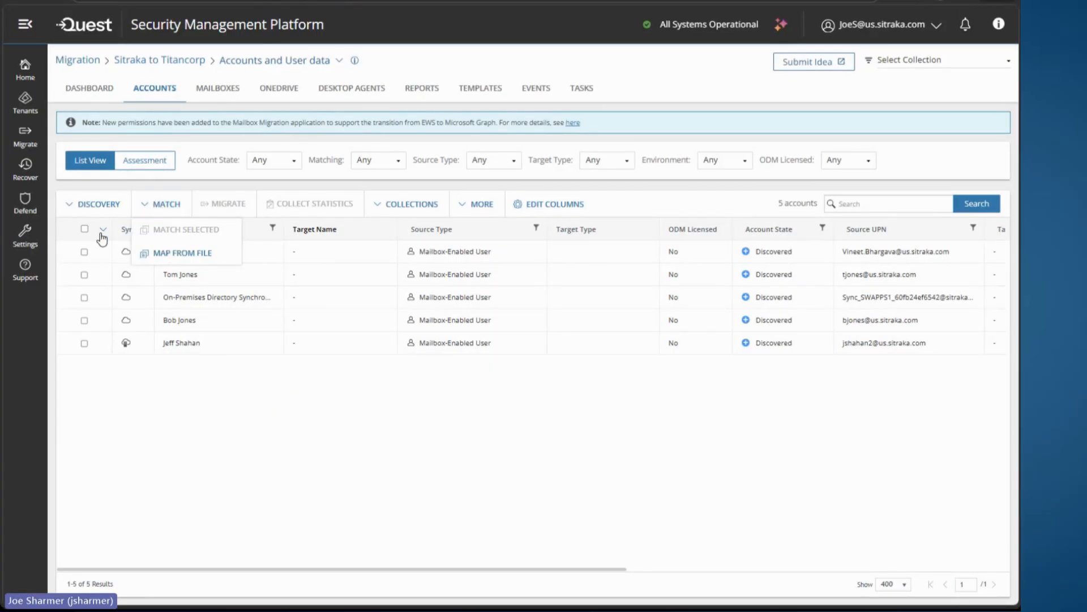
click(84, 229)
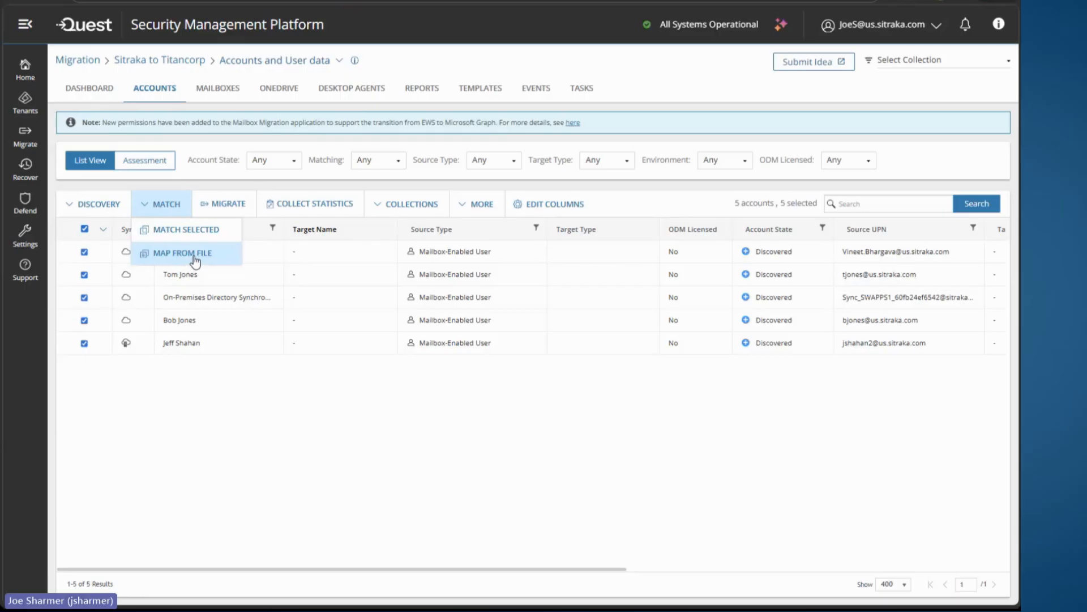
click(183, 253)
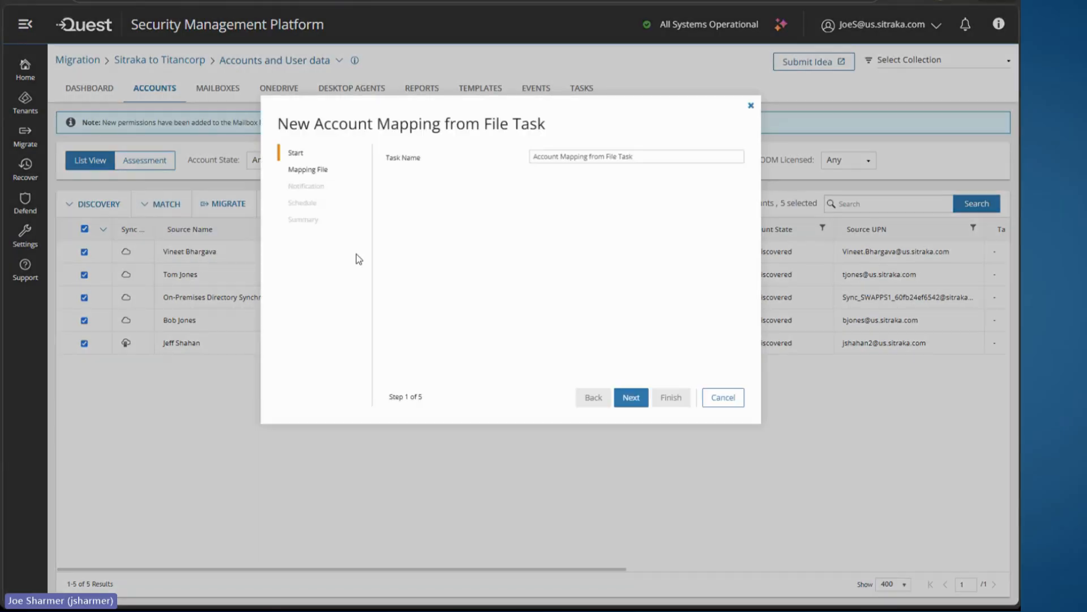
click(631, 398)
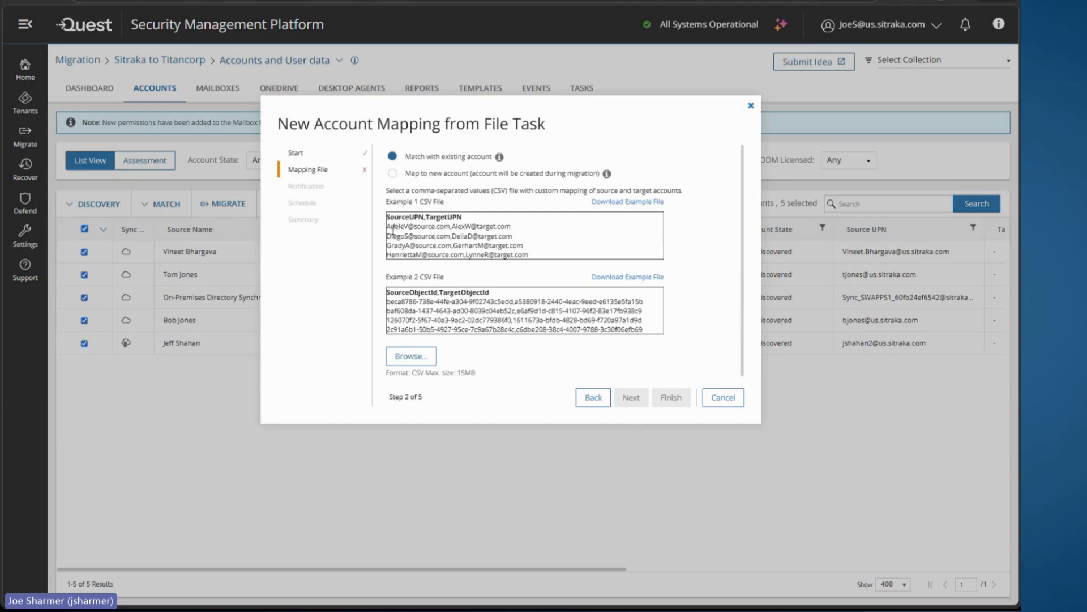
click(411, 355)
double_click(271, 77)
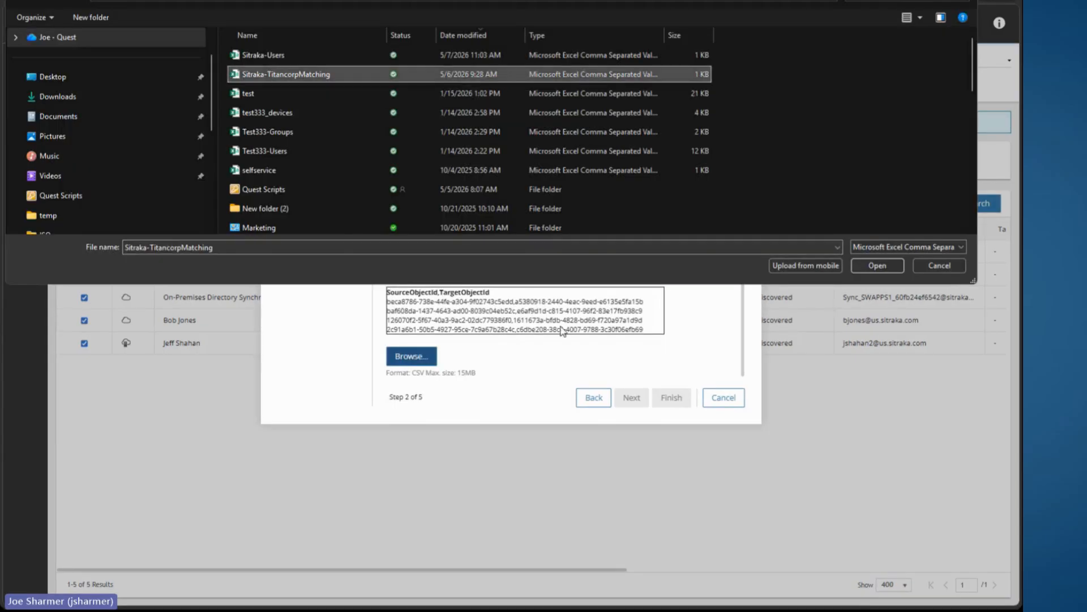
Finish the account mapping task without a notification email, keeping the default schedule
click(639, 398)
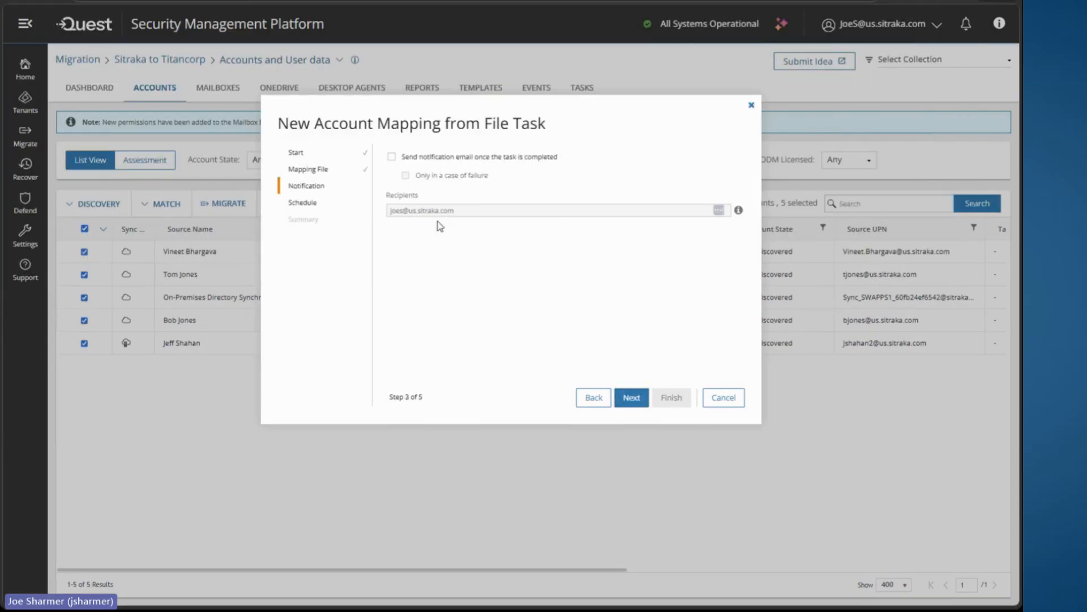
click(634, 401)
click(632, 401)
click(672, 402)
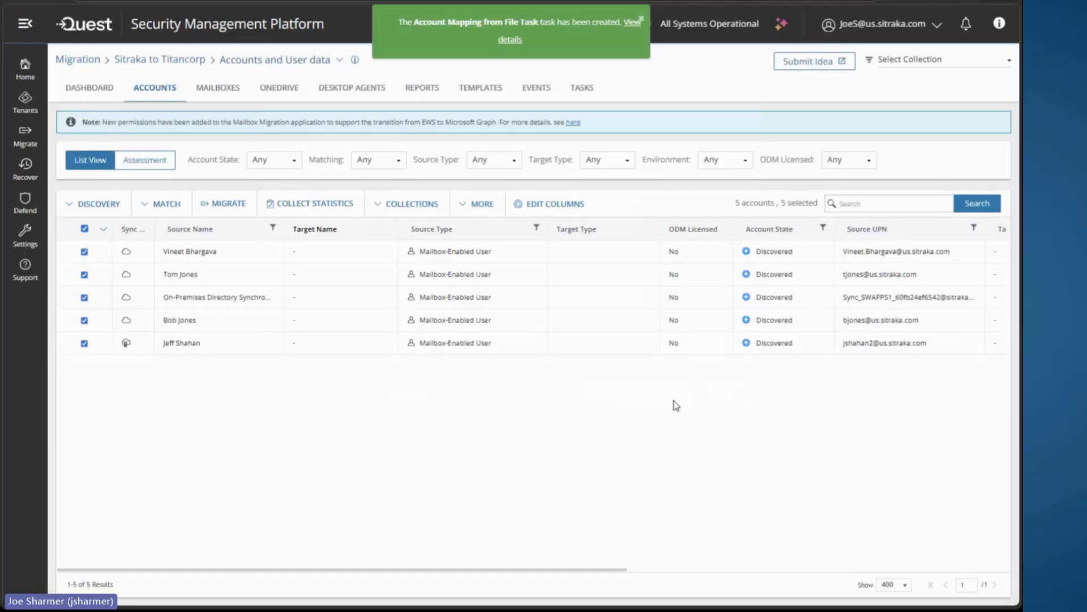
Check the mapping task's progress and examine the accounts' matching state and target types
click(583, 90)
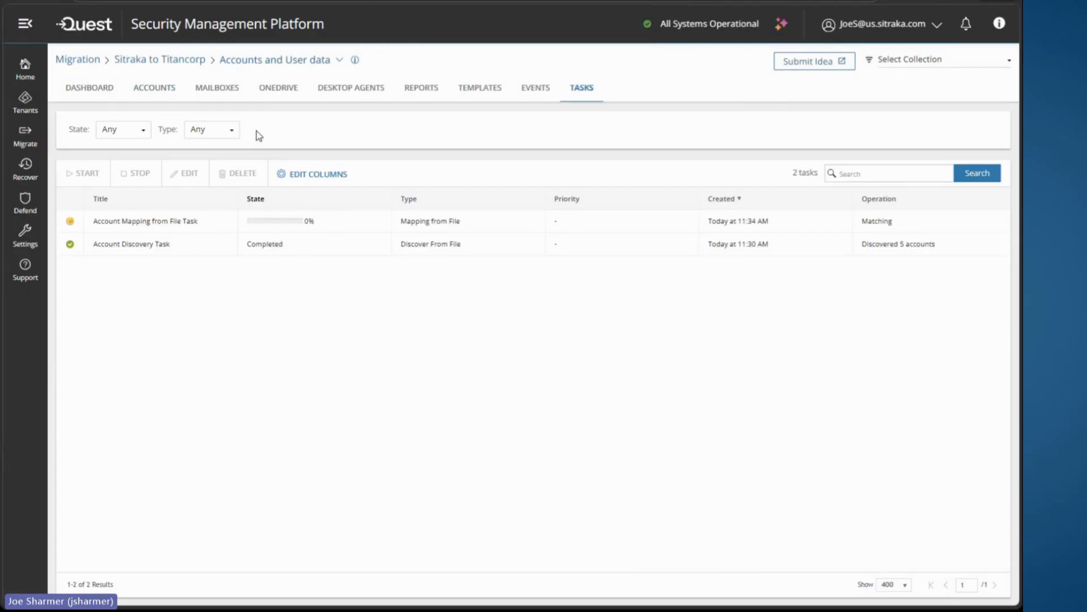
click(157, 89)
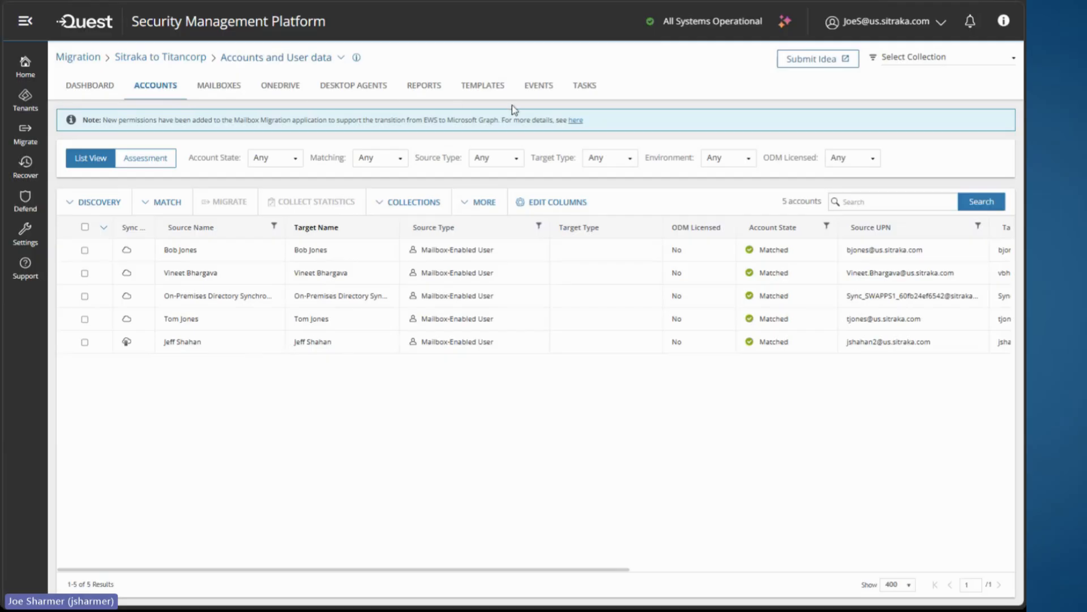
click(584, 89)
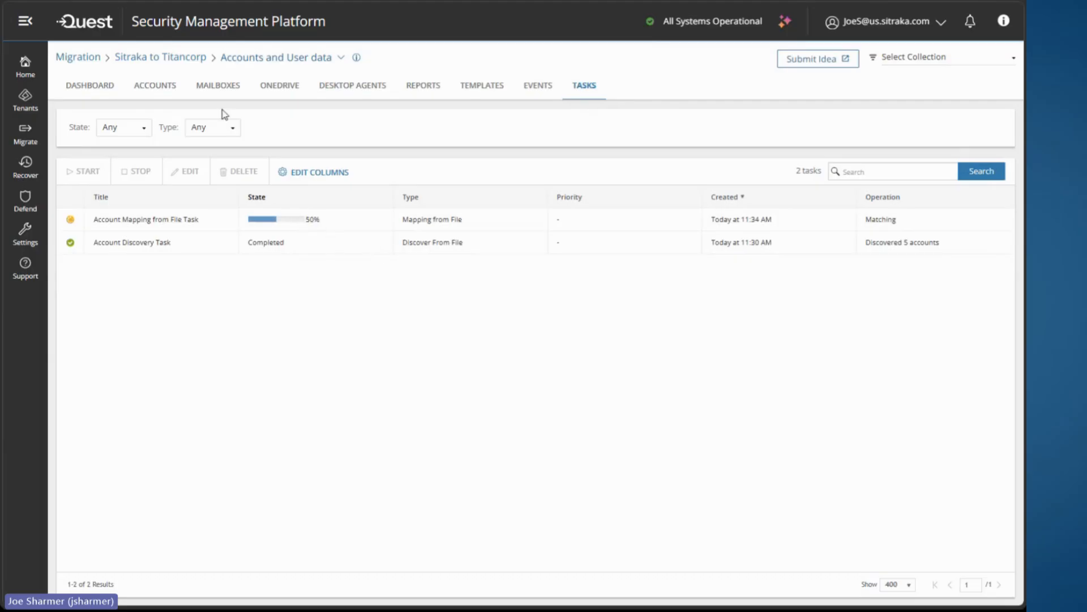
click(166, 91)
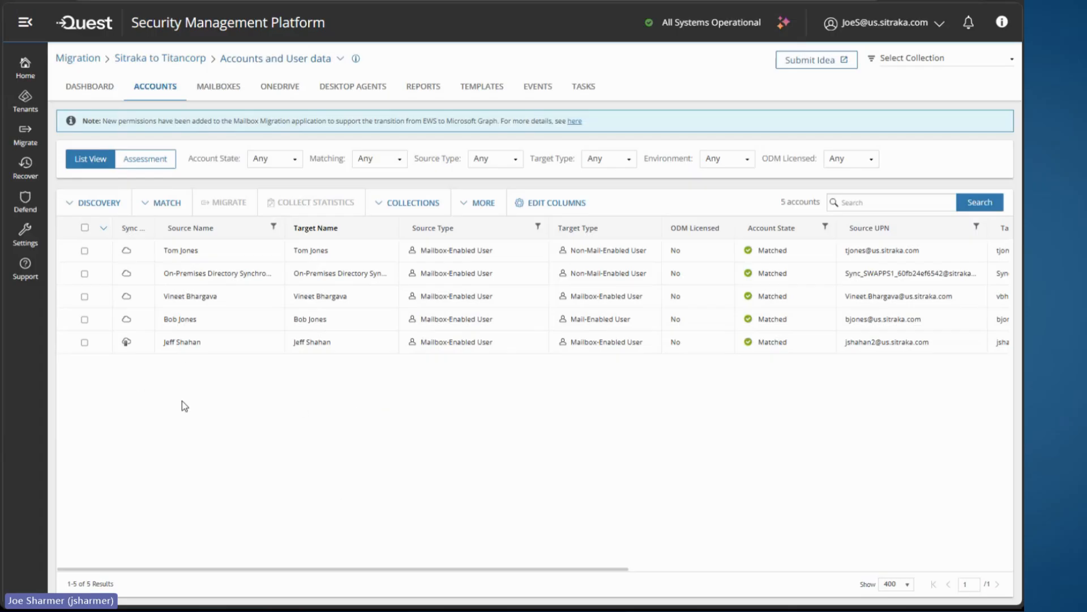
click(583, 89)
click(158, 88)
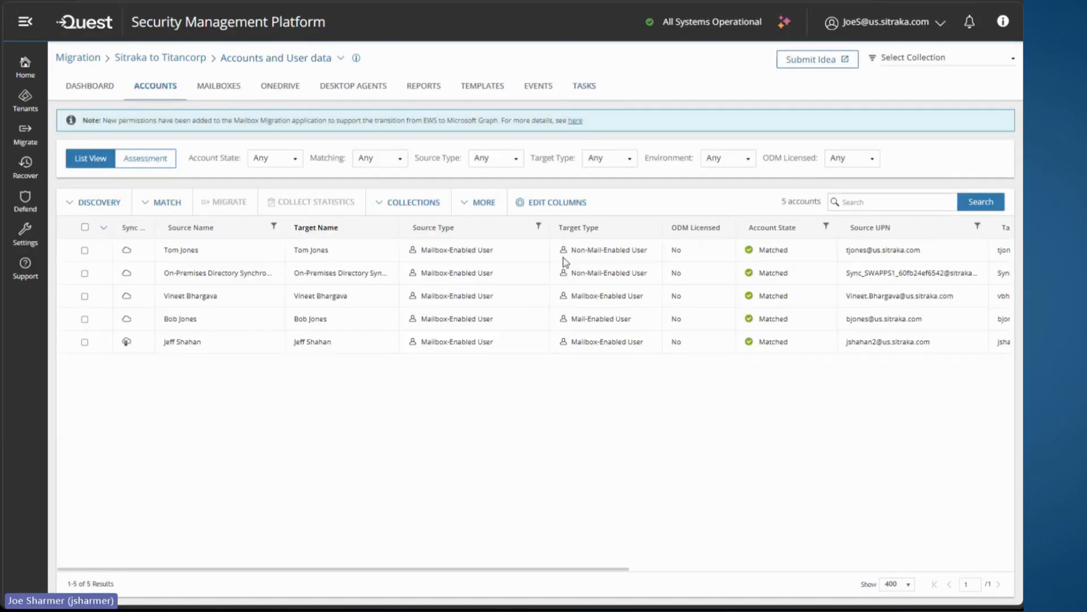
mouse_move(570, 569)
mouse_down()
mouse_move(736, 575)
mouse_move(571, 575)
mouse_up()
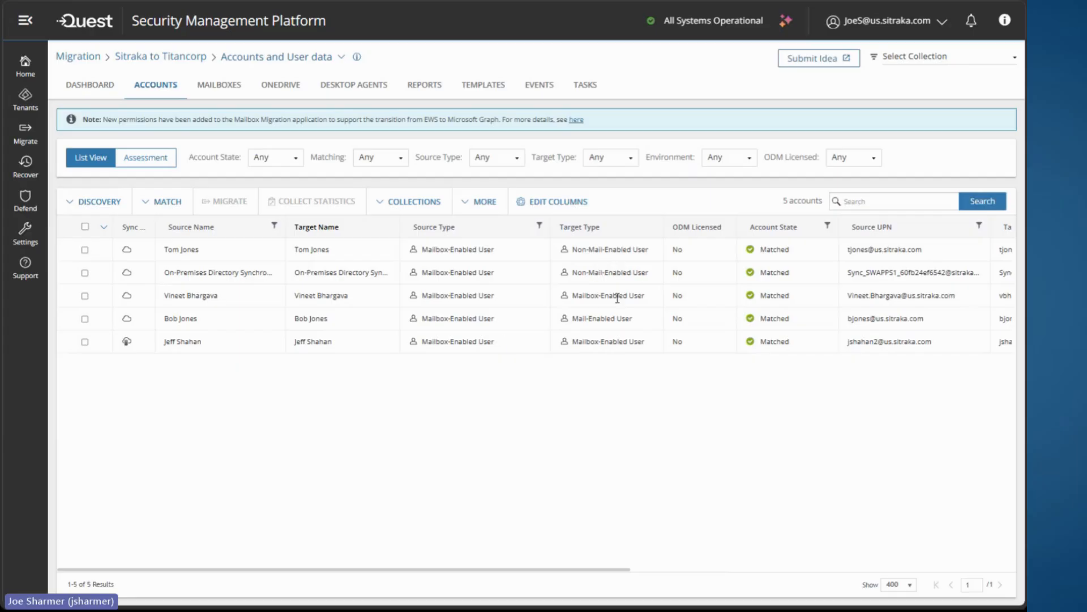
Start a mail migration task for only the third listed mailbox, keeping the default task name
click(219, 85)
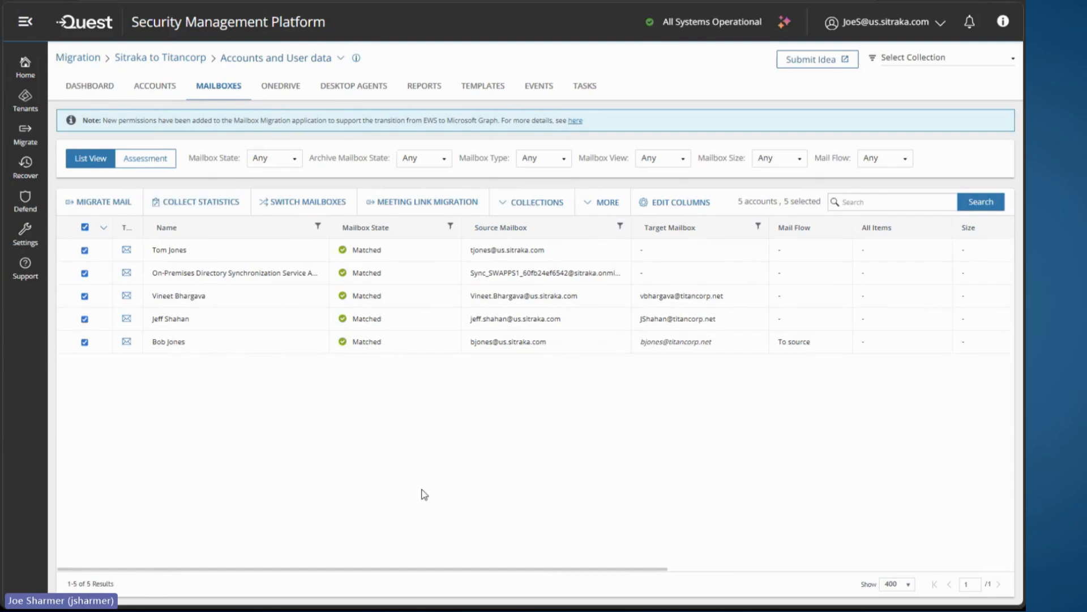
click(85, 296)
click(99, 202)
click(630, 395)
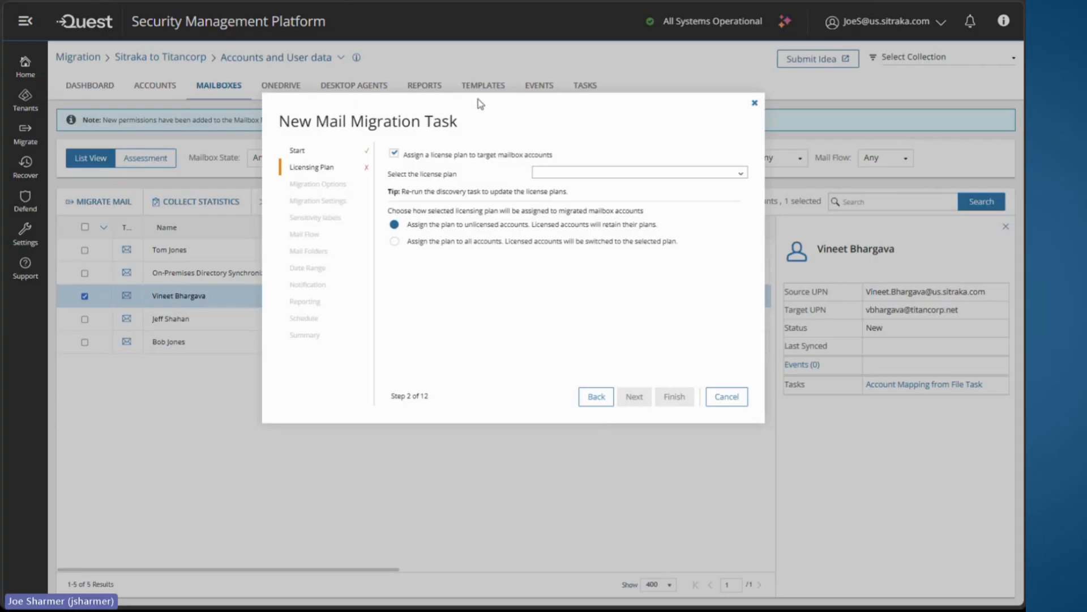
Turn off license plan assignment and keep primary-to-primary mailbox migration of mail, calendar, contacts and tasks/notes
click(476, 159)
click(634, 396)
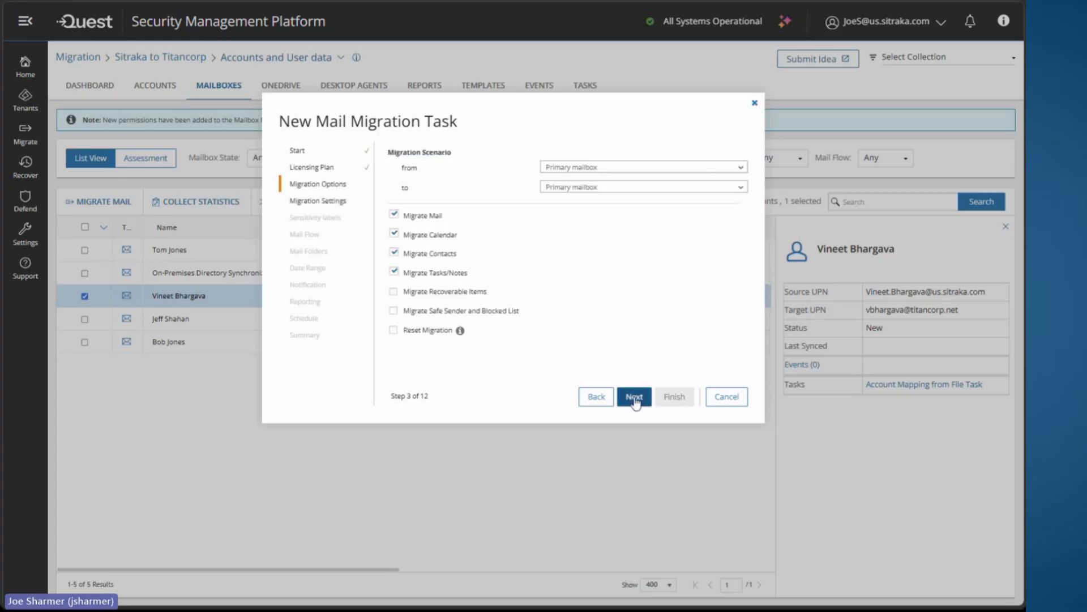
click(617, 167)
click(625, 132)
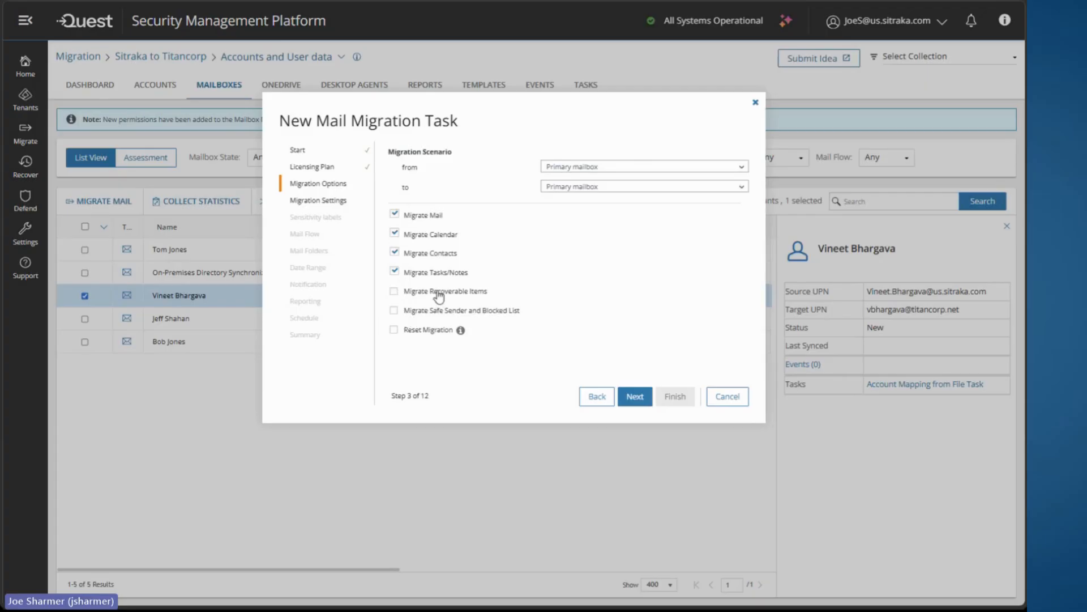
click(639, 398)
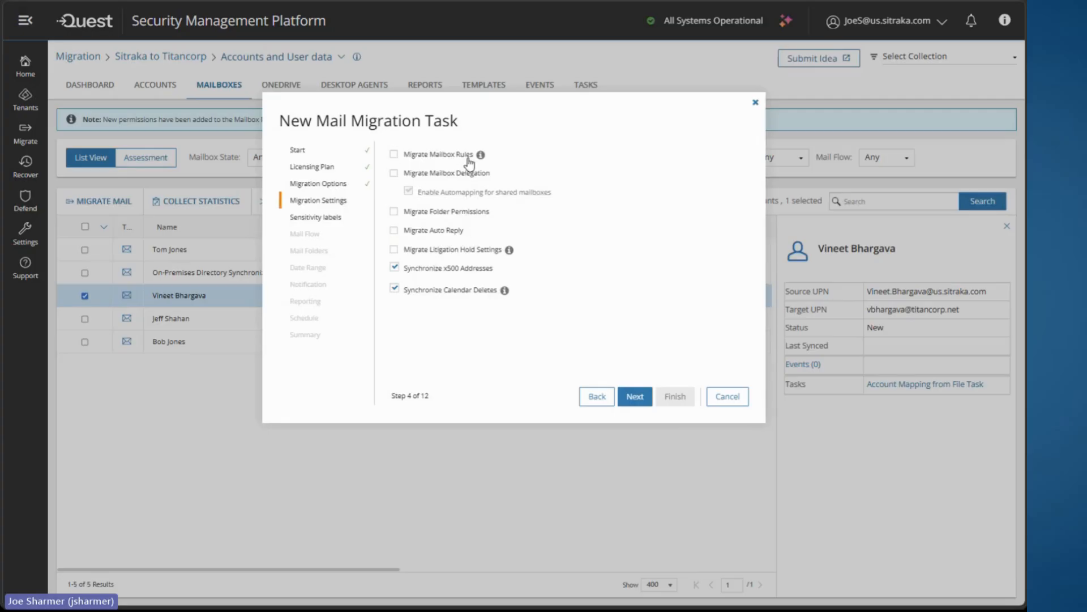
Keep the default migration settings without sensitivity label processing, and turn off mail forwarding management for the task
click(631, 396)
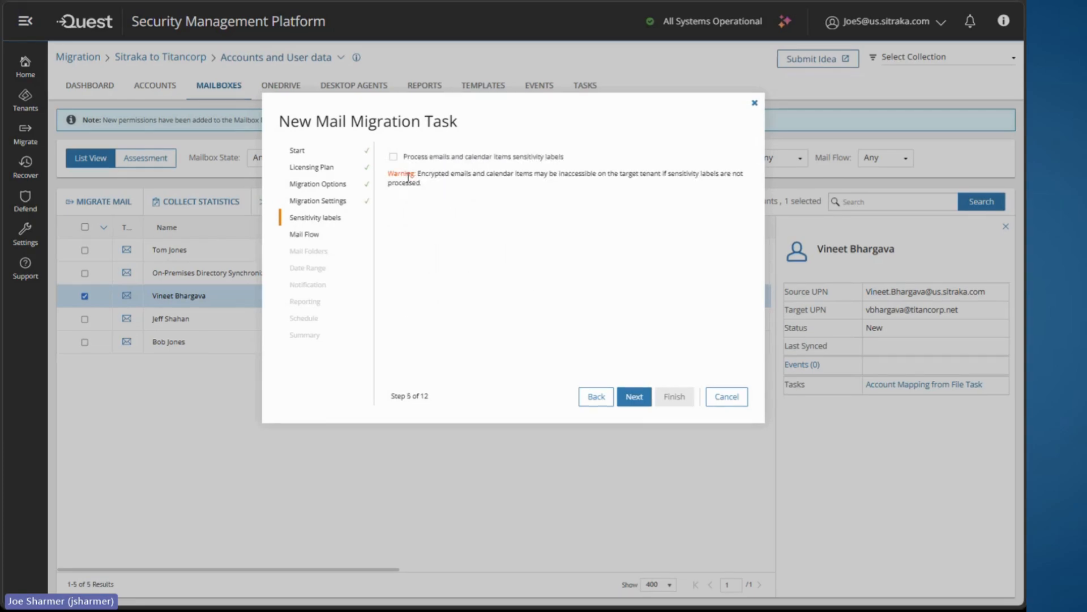
click(638, 390)
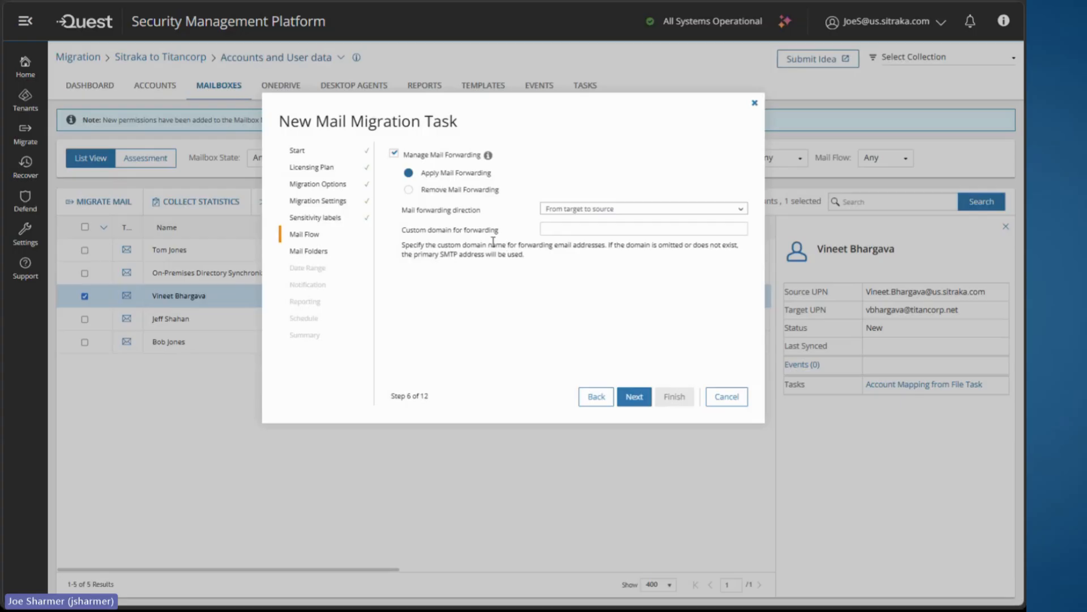
click(637, 209)
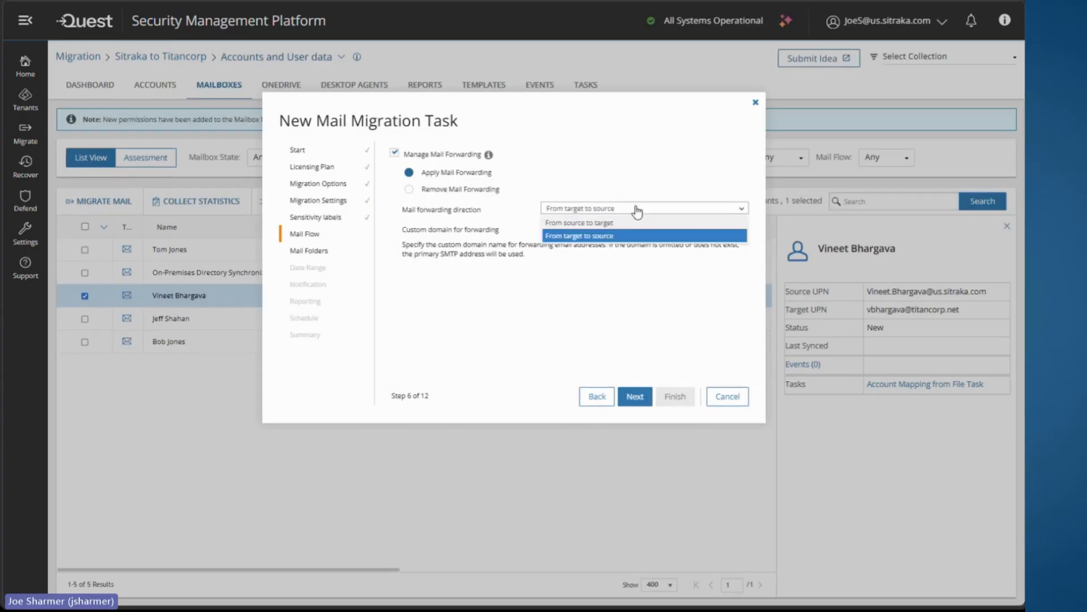
click(623, 155)
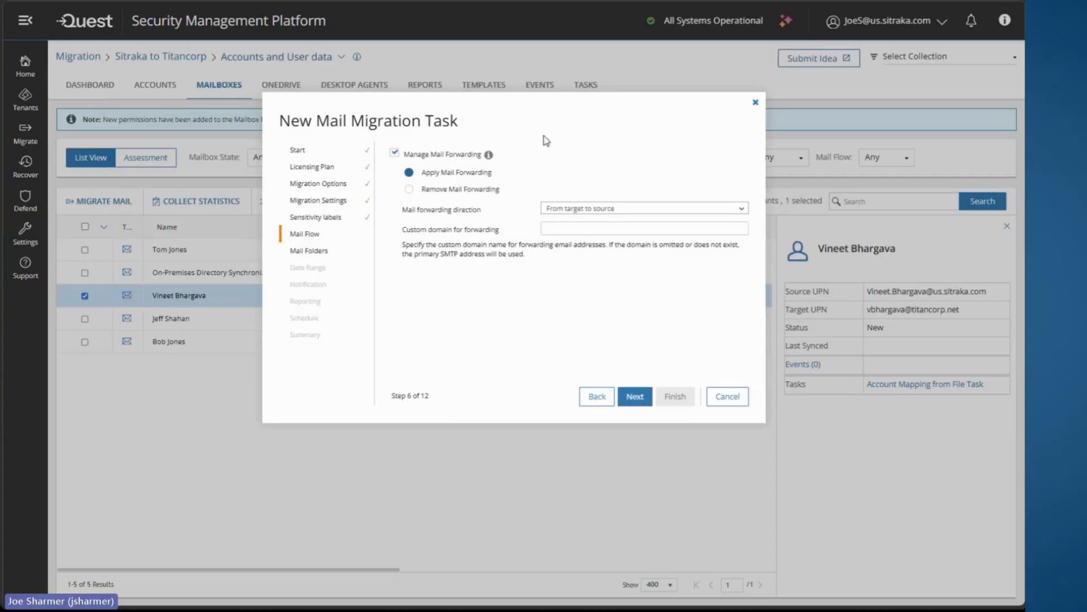
click(431, 162)
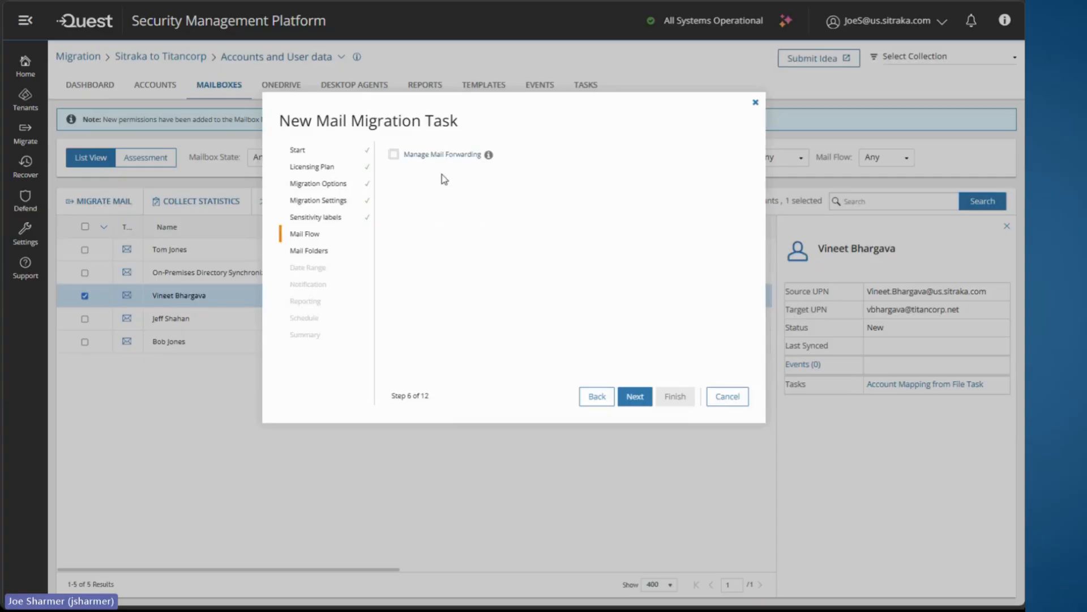
click(634, 396)
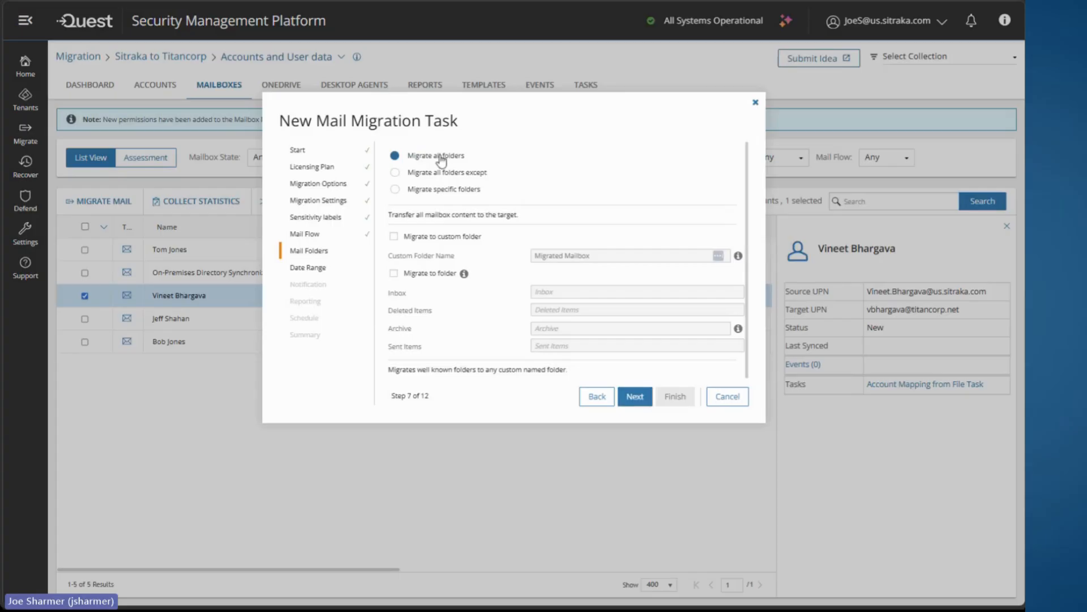
Finish the mail migration task with all folders, no date range or notification, a detailed error report and immediate start, and show the task list
click(636, 397)
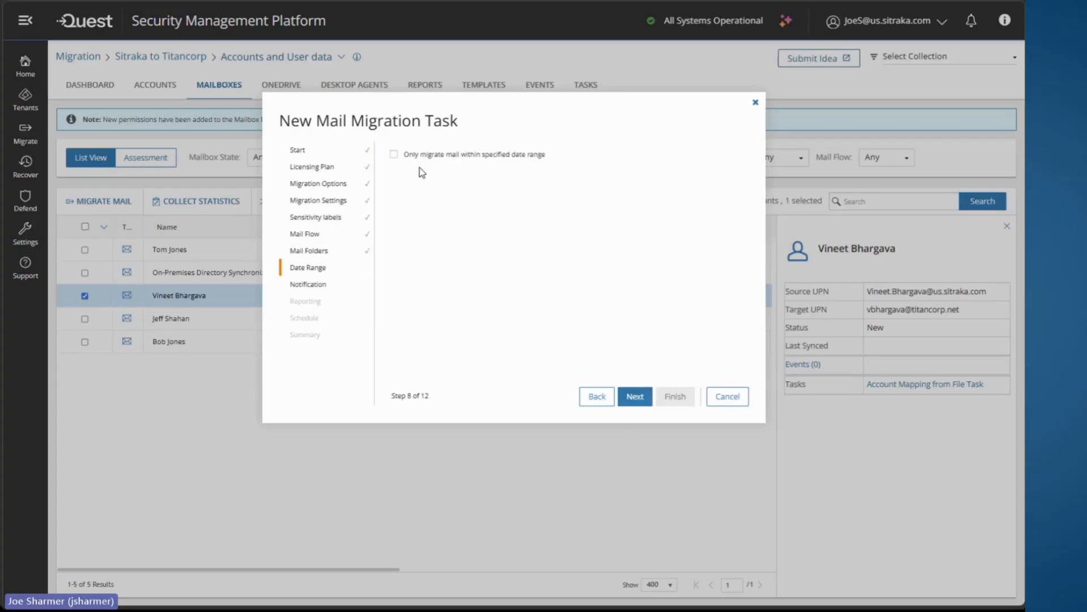
click(633, 399)
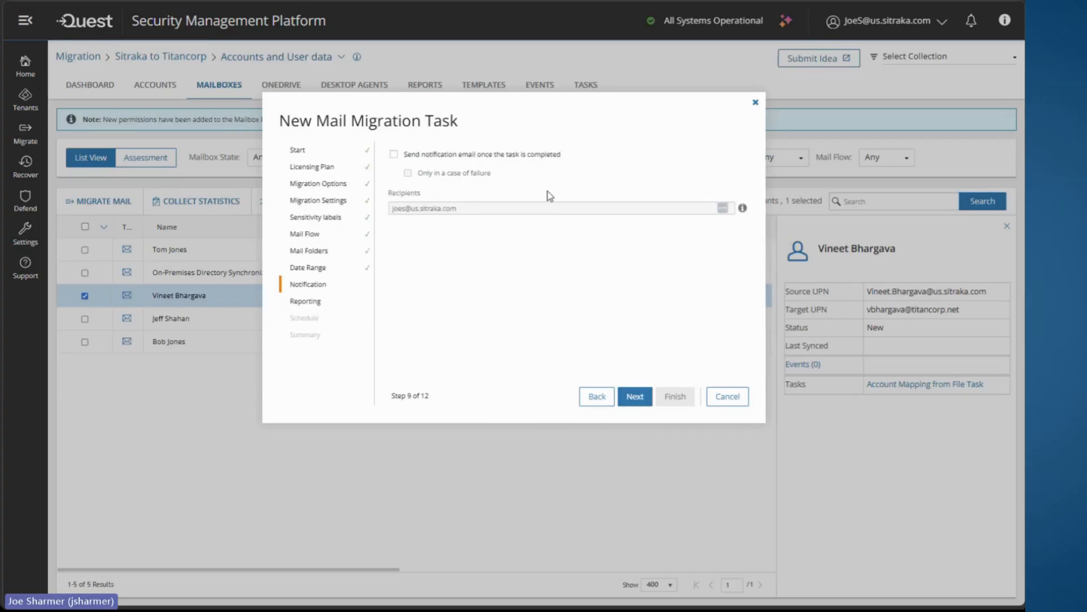
click(634, 397)
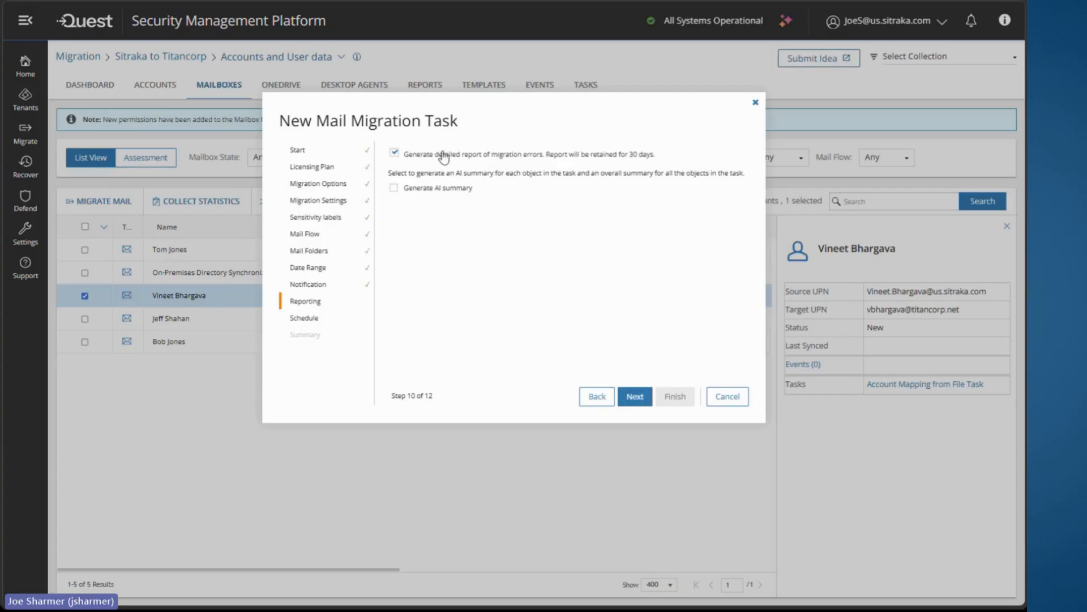
click(632, 397)
click(632, 396)
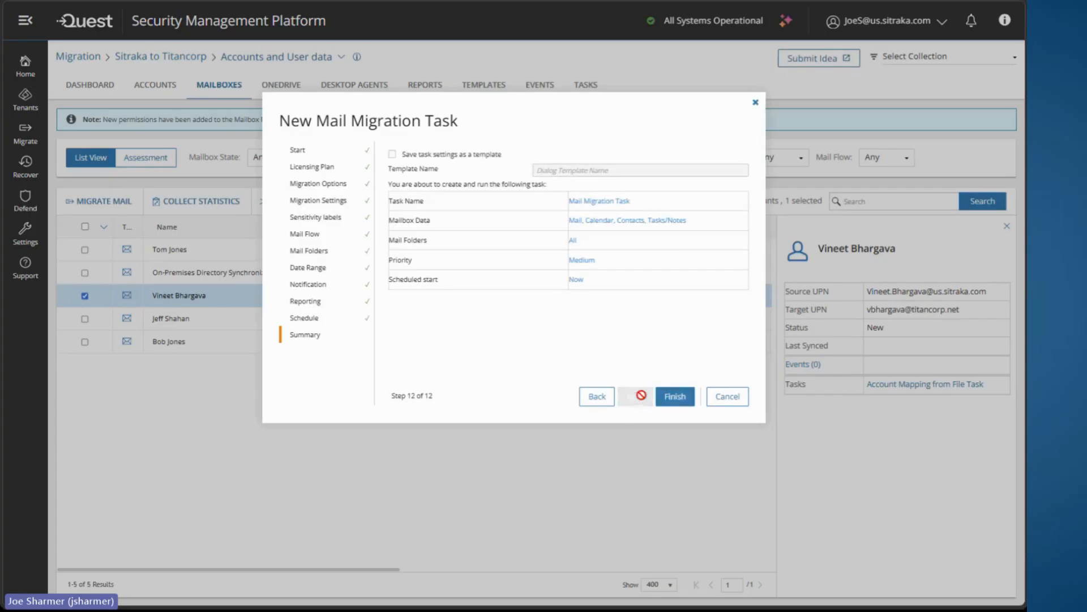
click(674, 396)
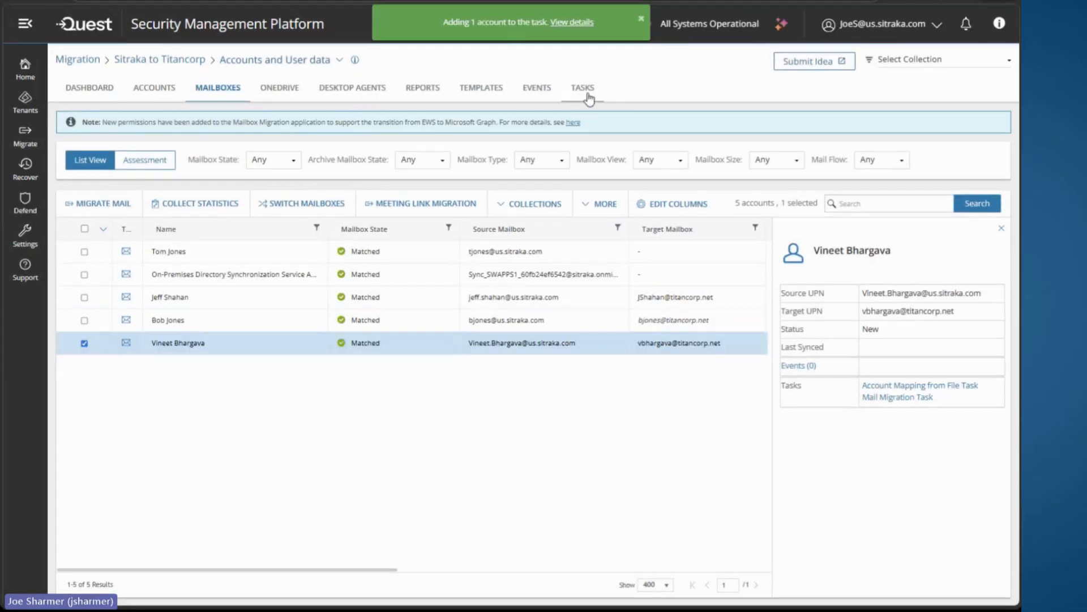
click(585, 84)
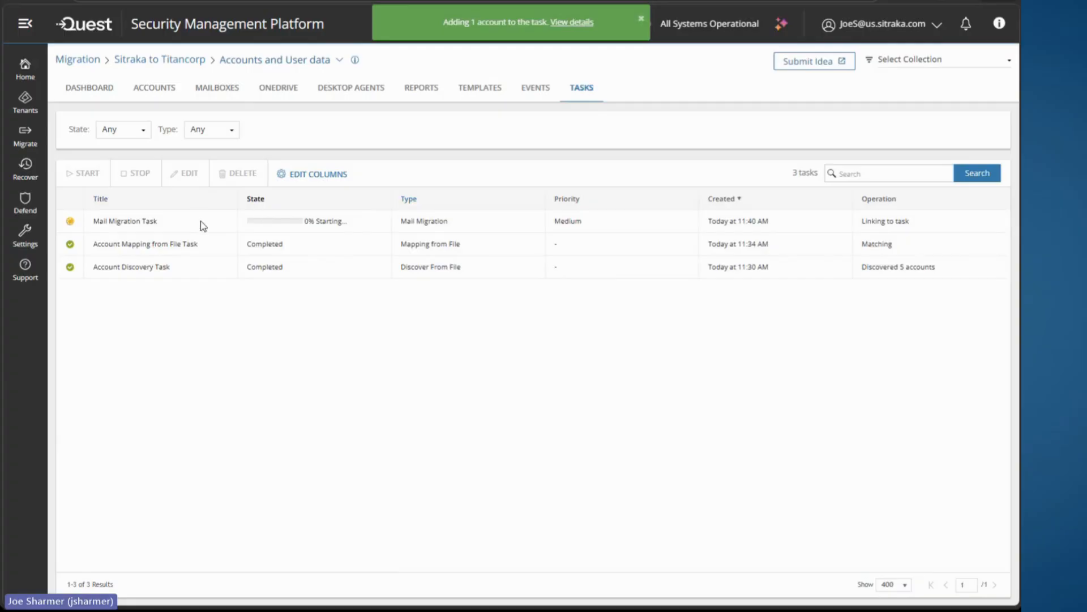